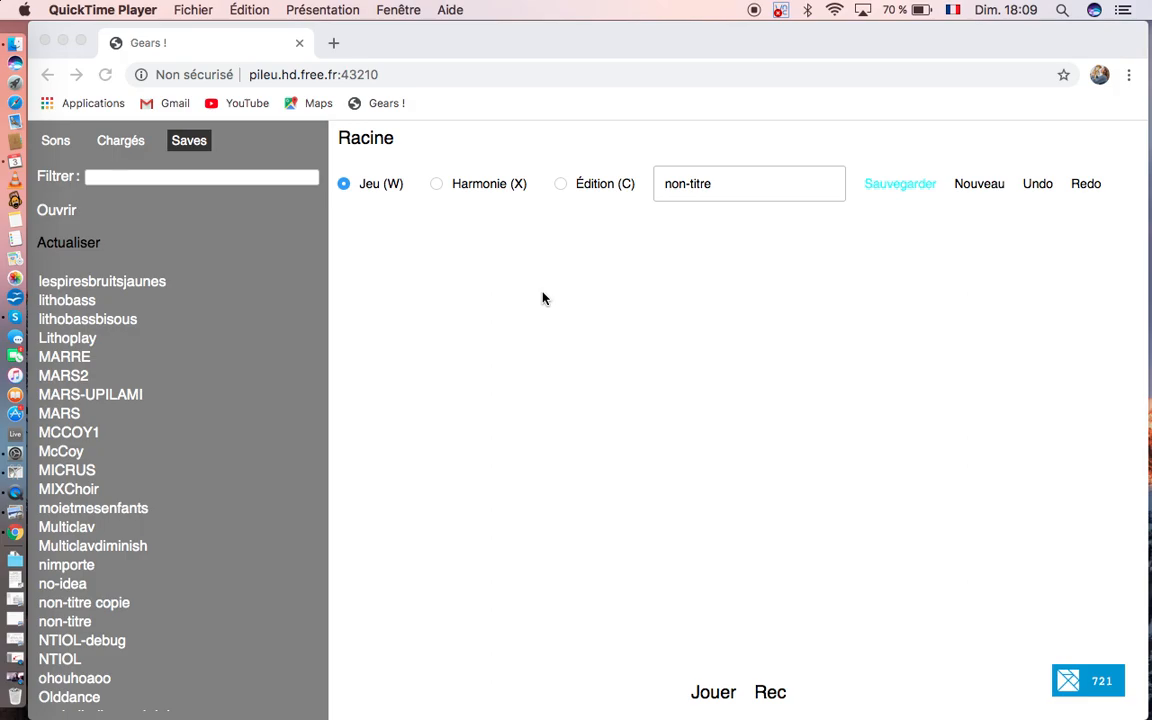
# Step: Show the available sounds (Sons), browse the list and expand the GOUTTE folder
pyautogui.click(62, 150)
pyautogui.click(56, 143)
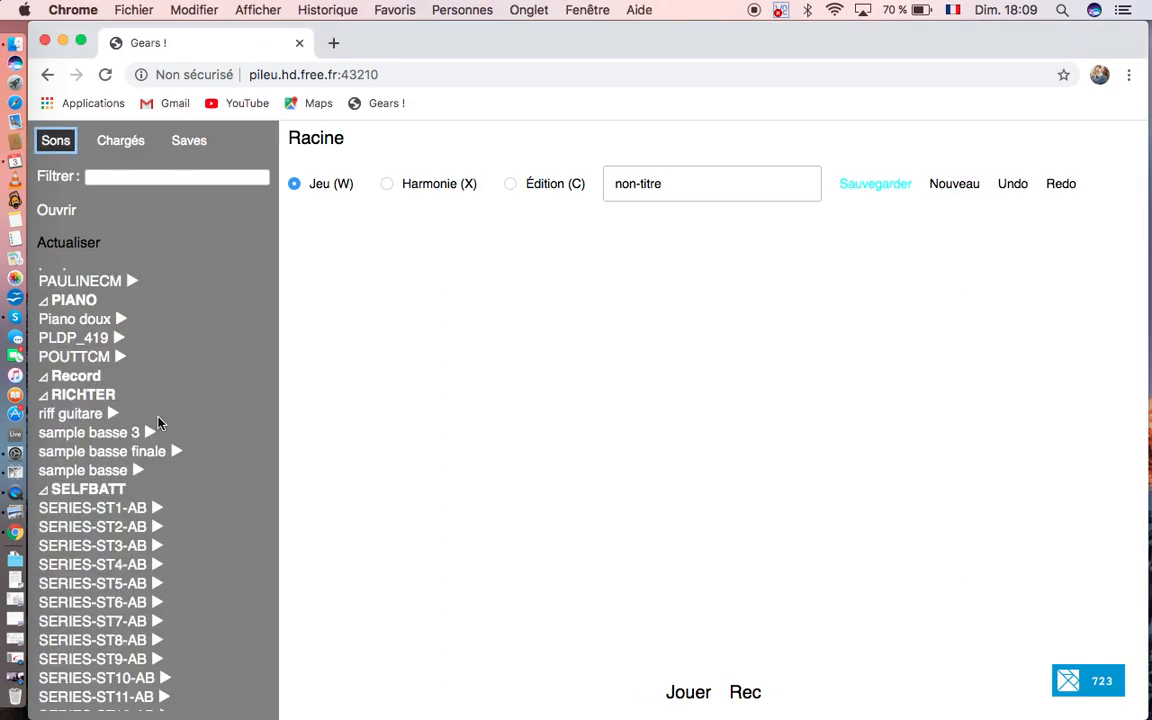
pyautogui.scroll(-10, 157, 422)
pyautogui.scroll(10, 157, 422)
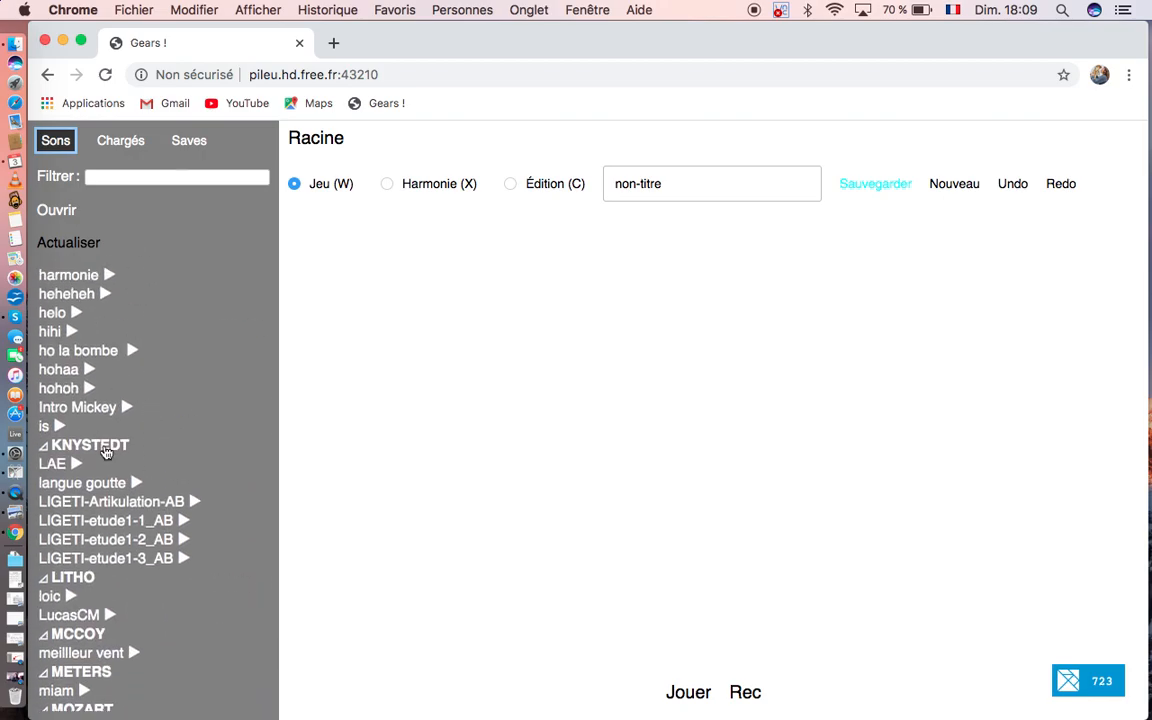
pyautogui.scroll(3, 105, 452)
pyautogui.scroll(5, 105, 452)
pyautogui.scroll(2, 105, 452)
pyautogui.scroll(4, 105, 452)
pyautogui.scroll(-2, 105, 452)
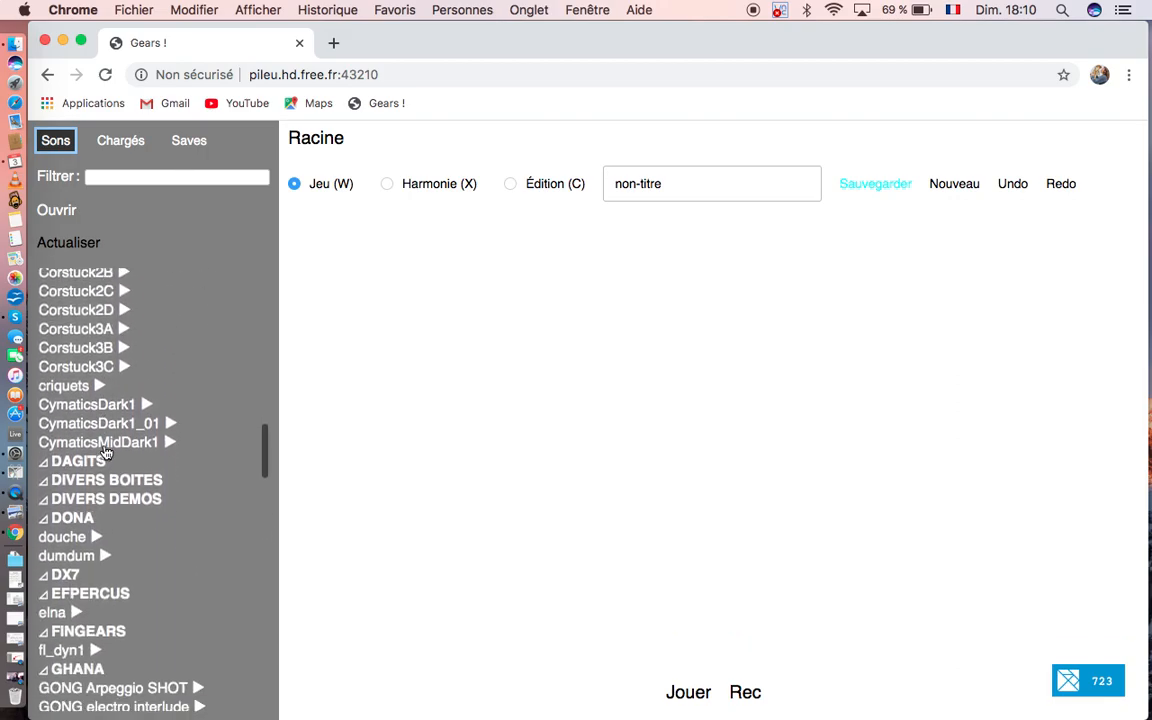
pyautogui.scroll(-4, 105, 452)
pyautogui.scroll(-2, 88, 452)
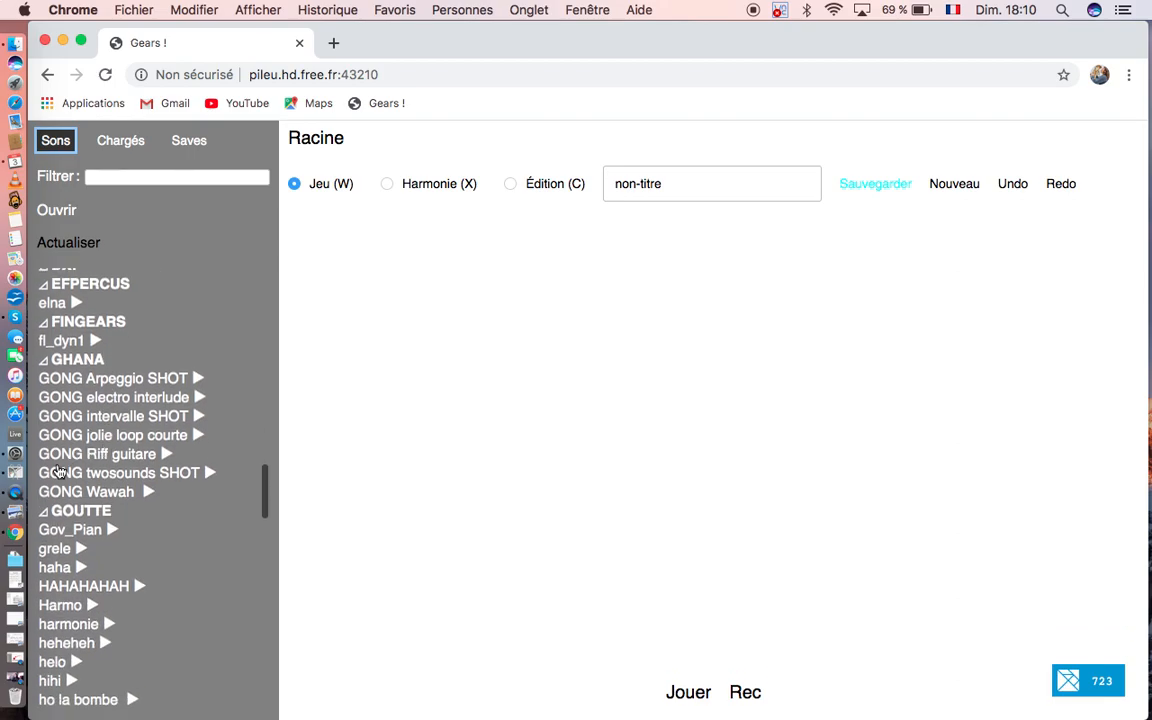
pyautogui.click(85, 511)
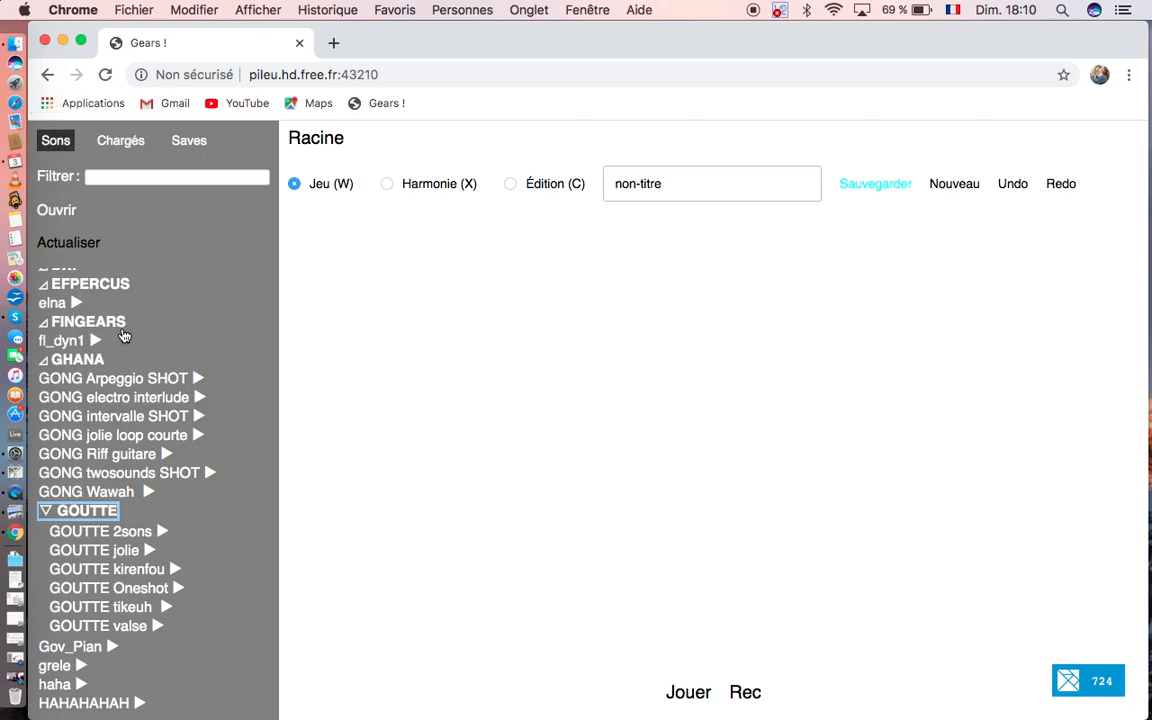
# Step: Preview the GOUTTE Oneshot sound and load it into the project
pyautogui.scroll(-2, 118, 520)
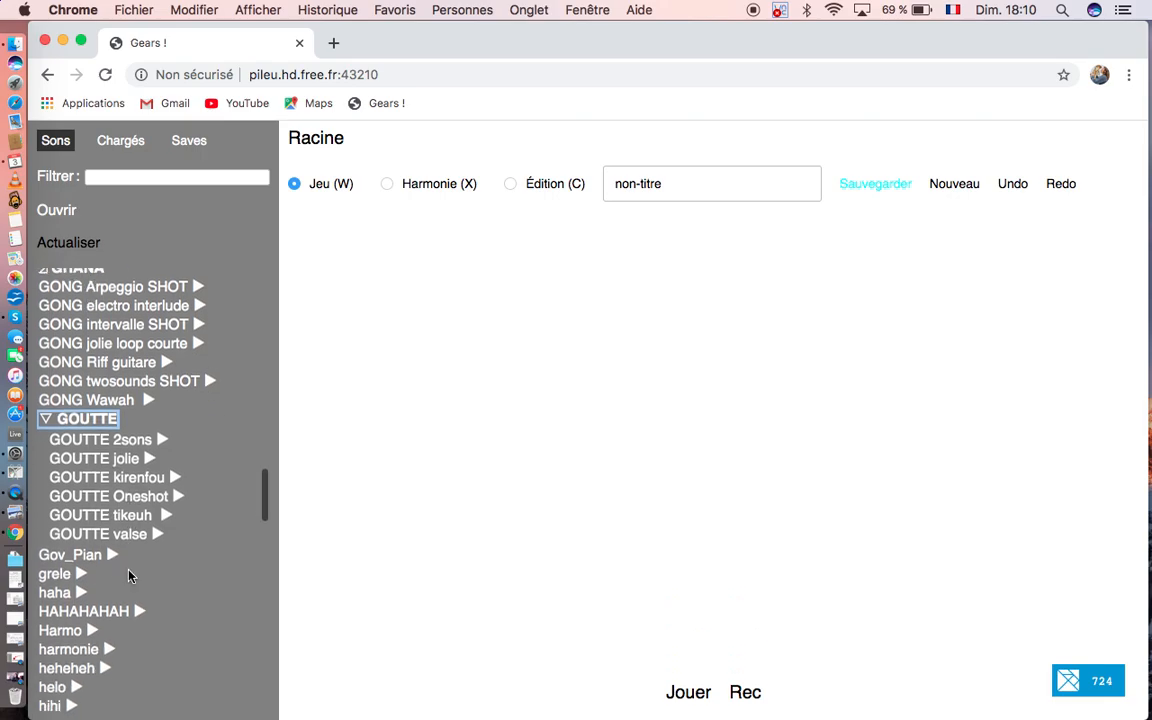
pyautogui.click(177, 497)
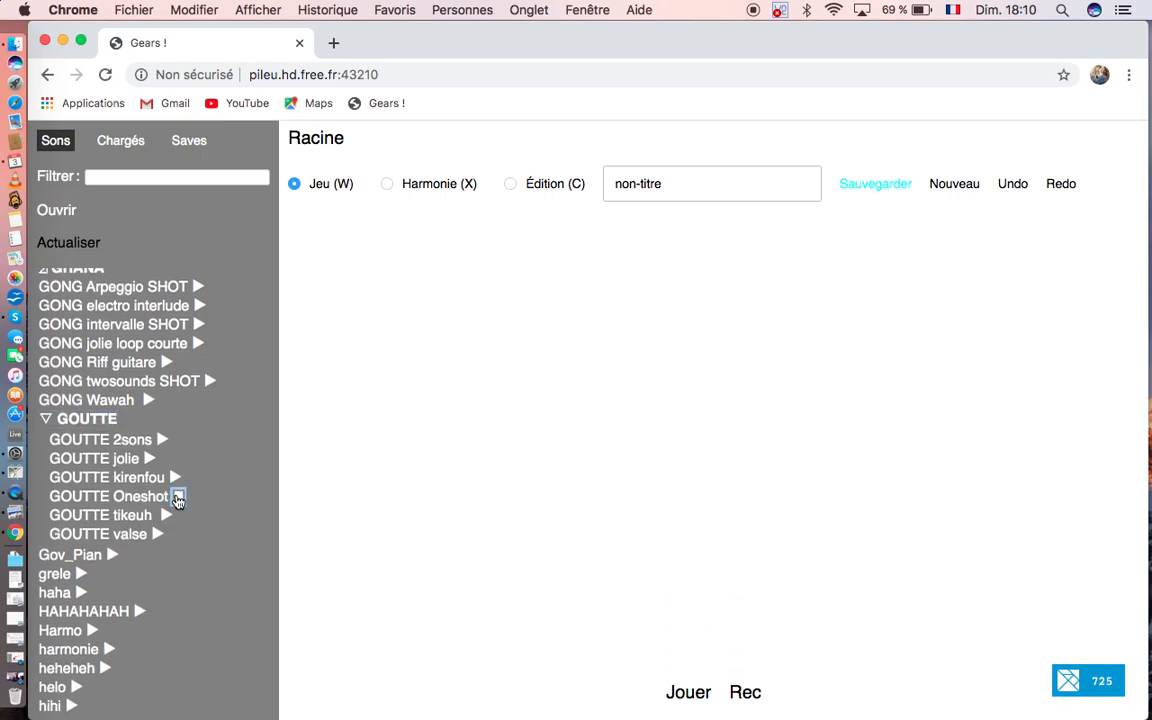
pyautogui.click(179, 499)
pyautogui.click(180, 497)
pyautogui.doubleClick(145, 497)
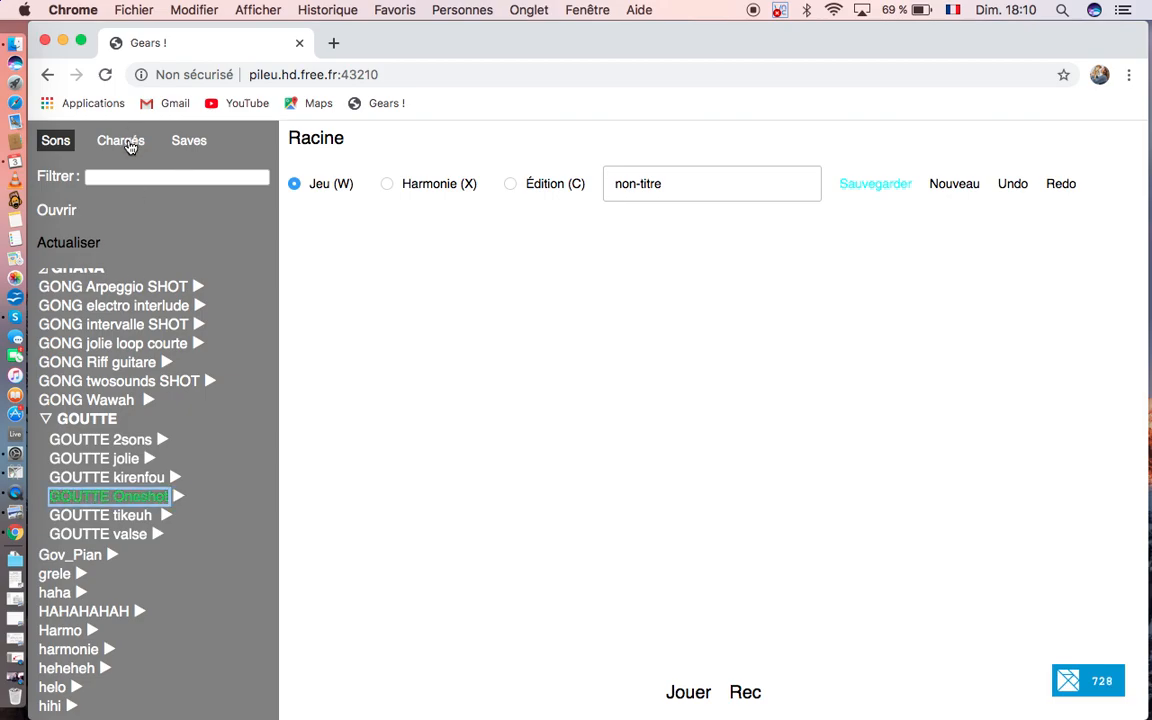
# Step: Add the loaded GOUTTE Oneshot sound to the canvas as a gear and play it briefly
pyautogui.click(128, 143)
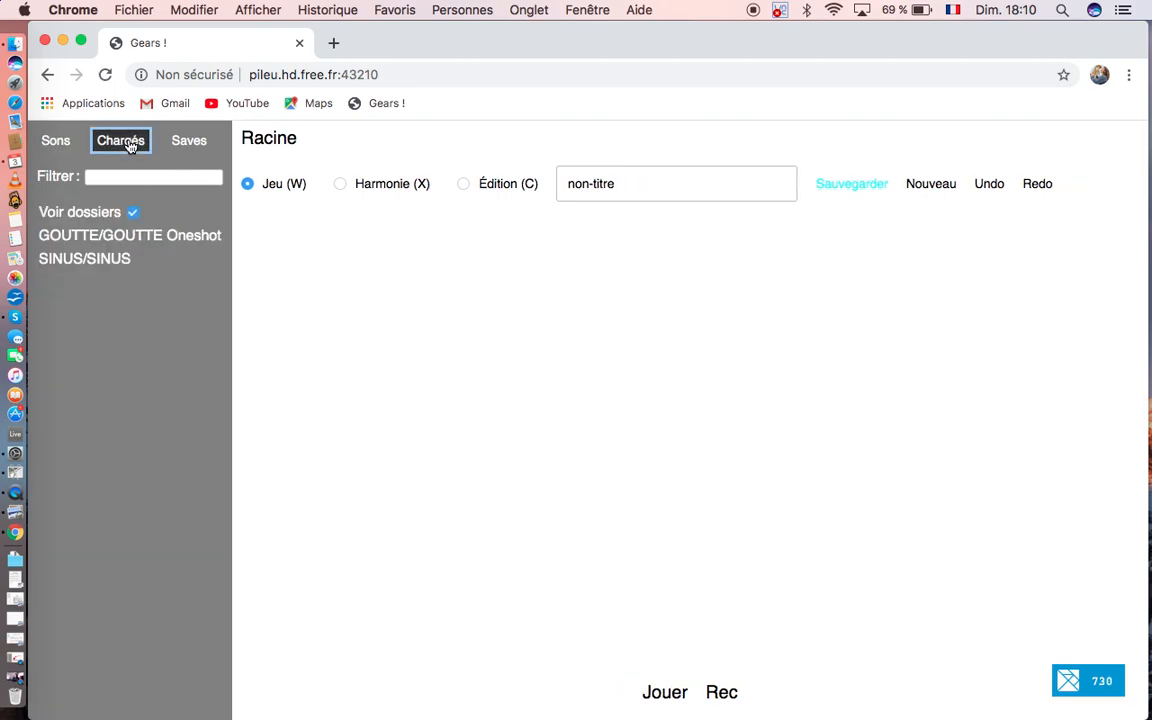
pyautogui.click(123, 237)
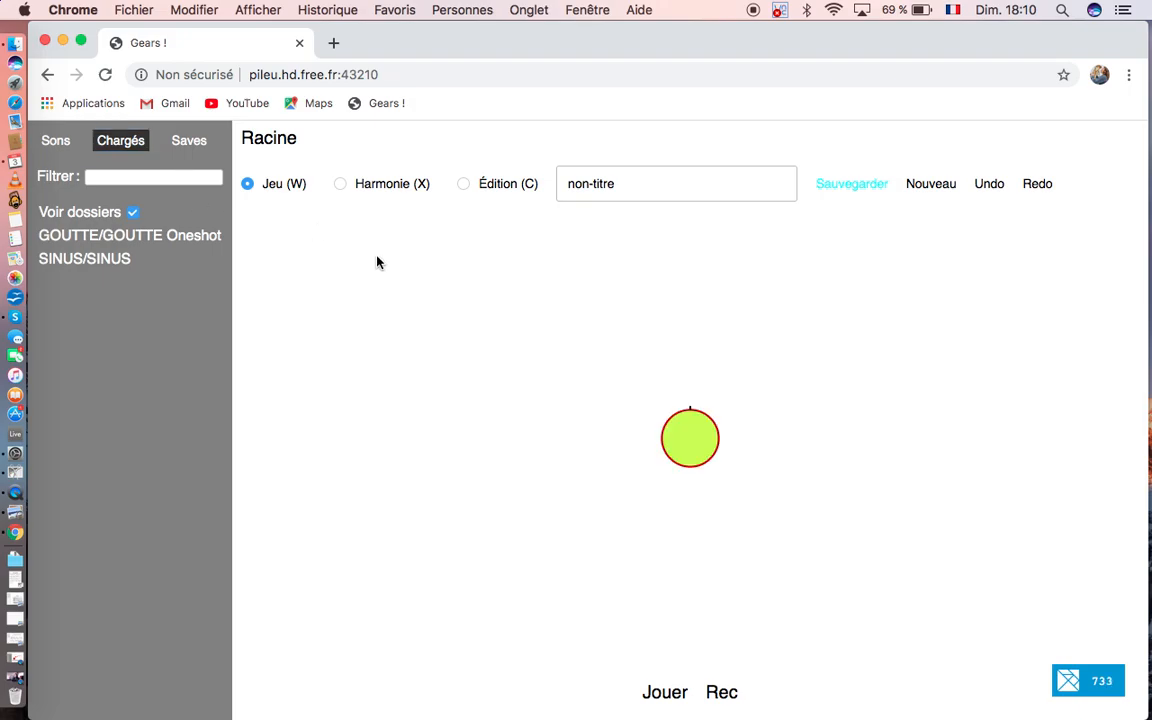
pyautogui.click(666, 694)
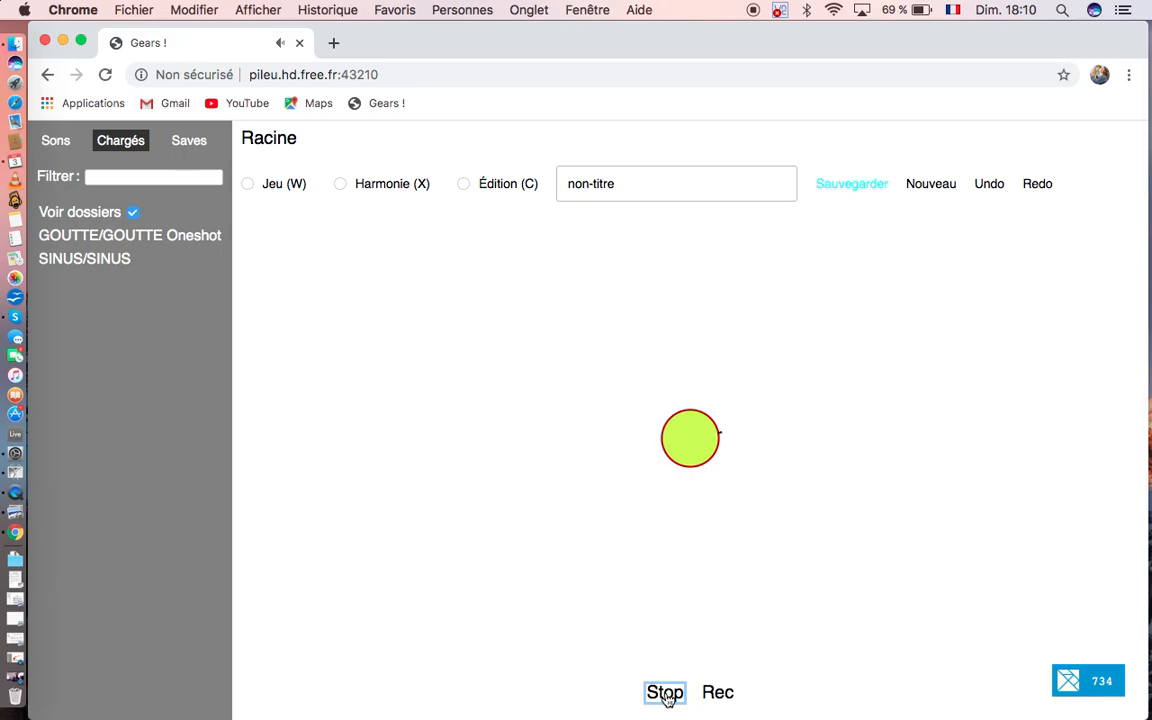
pyautogui.click(665, 693)
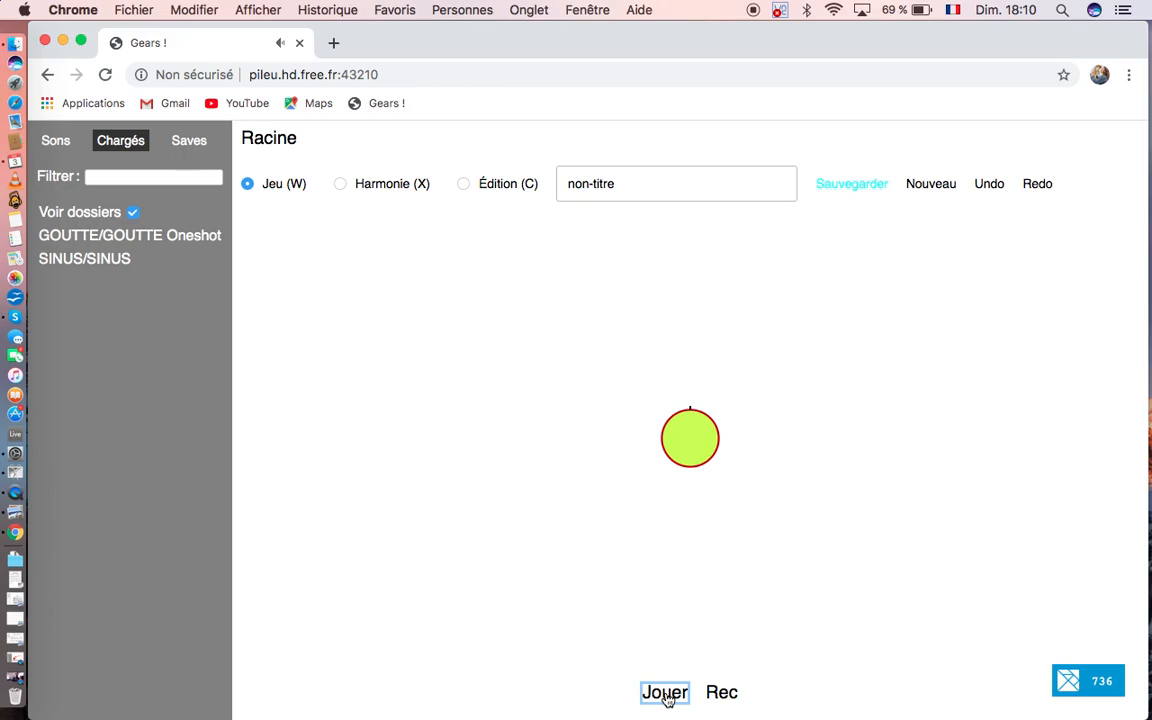
# Step: Enlarge the GOUTTE Oneshot gear to a little more than twice its diameter in Harmonie mode
pyautogui.click(341, 189)
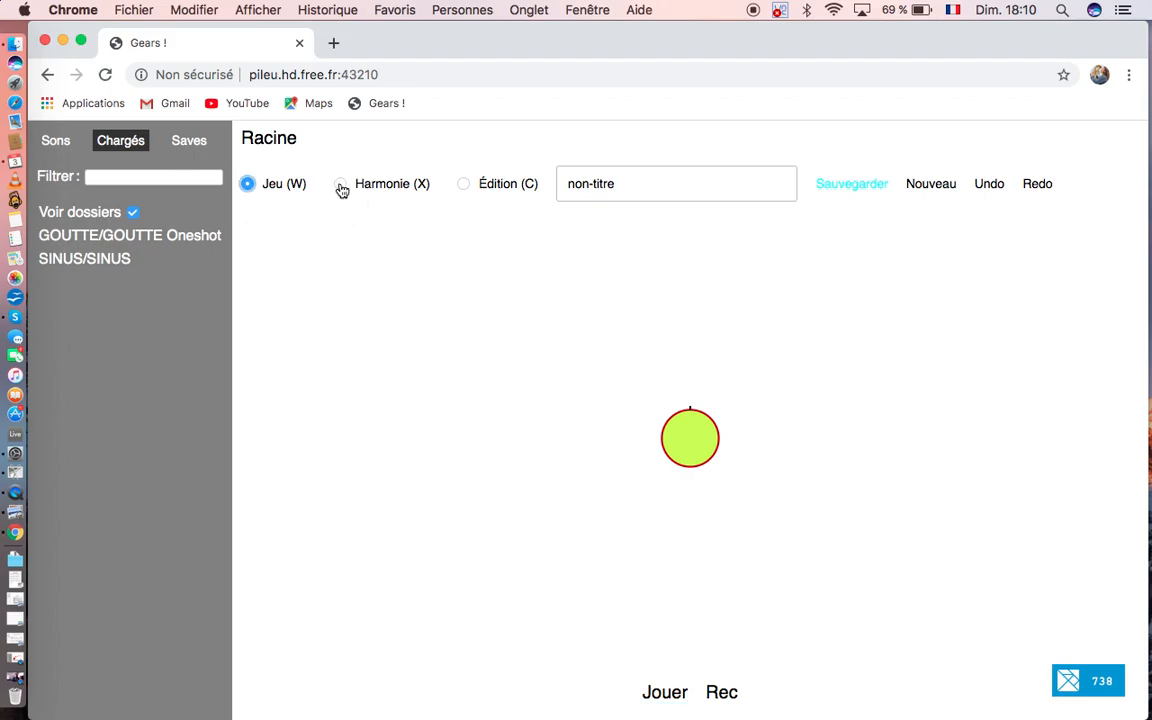
pyautogui.moveTo(687, 435)
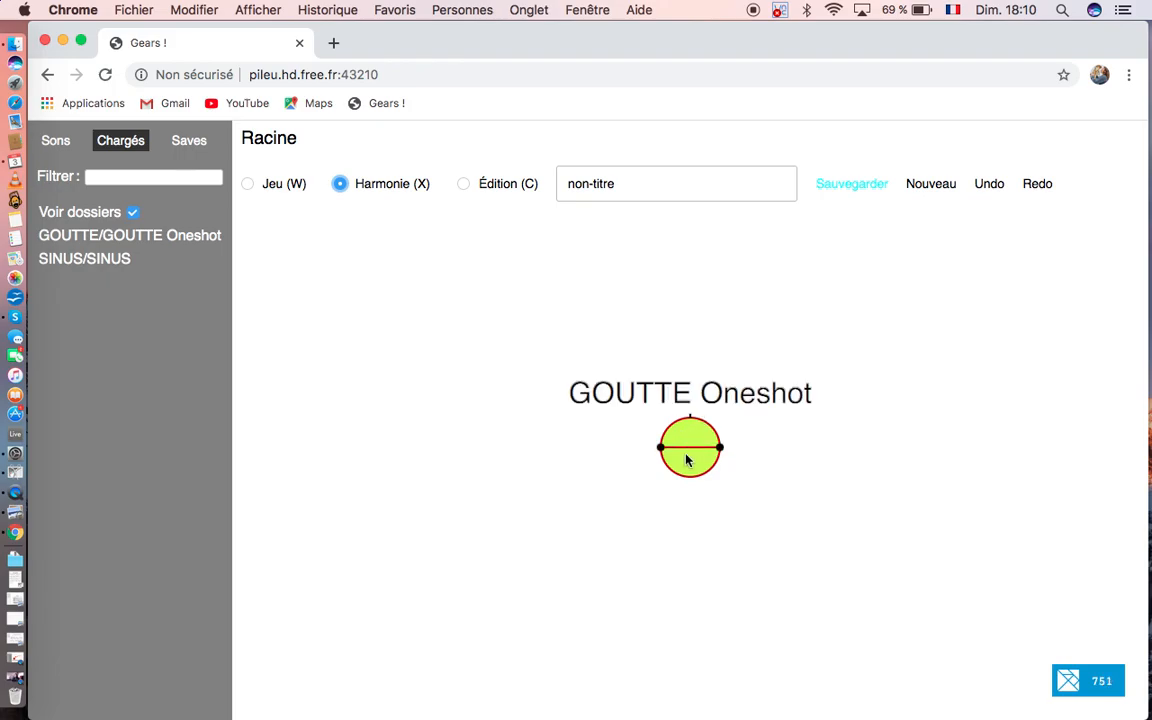
pyautogui.moveTo(660, 452); pyautogui.dragTo(620, 446)
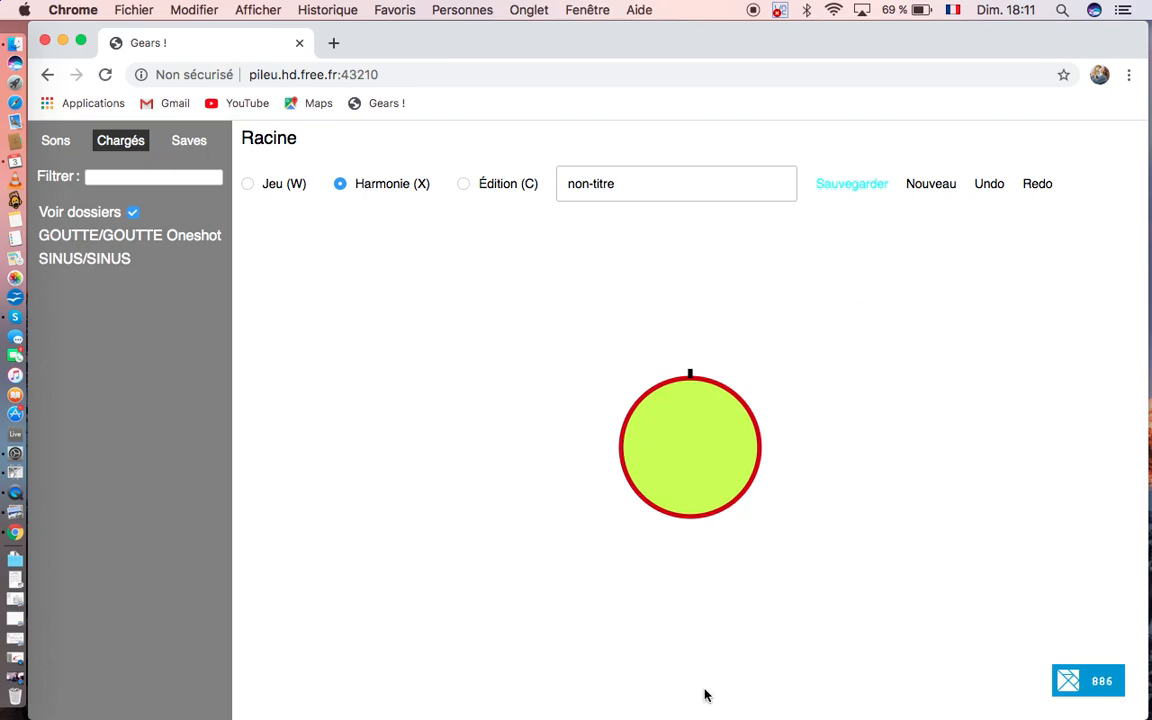
# Step: Play the enlarged gear from Jeu mode to hear its sound, and stop playback
pyautogui.click(248, 183)
pyautogui.press('space')
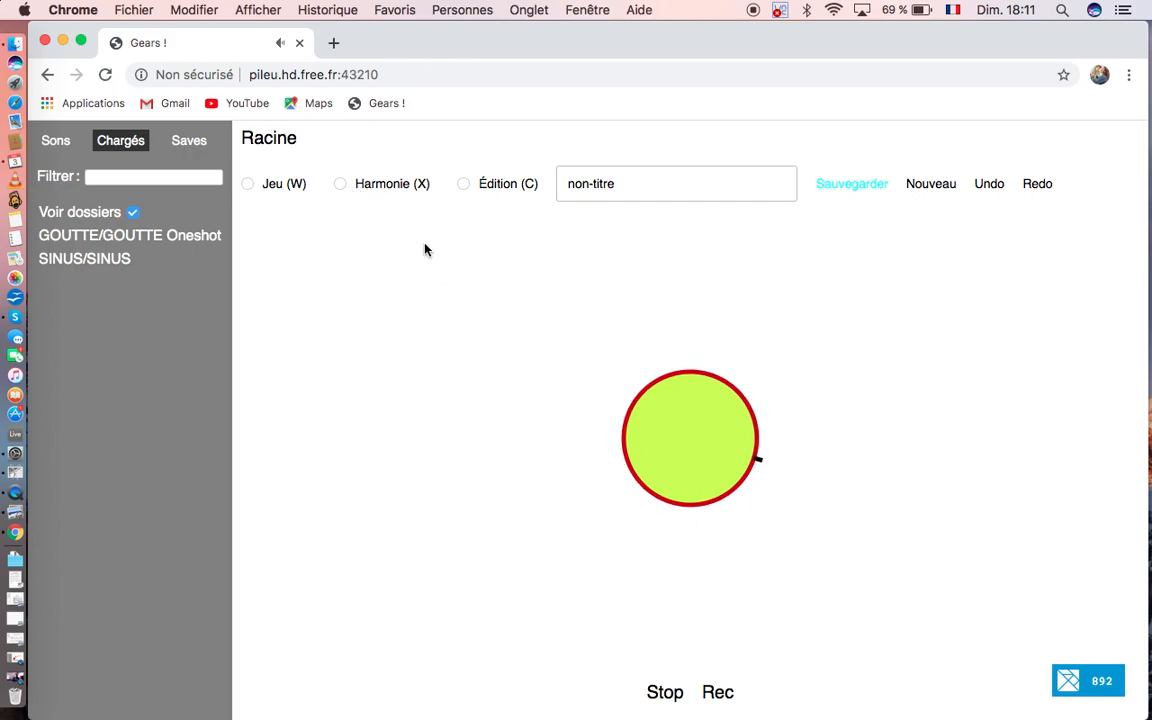
pyautogui.press('w')
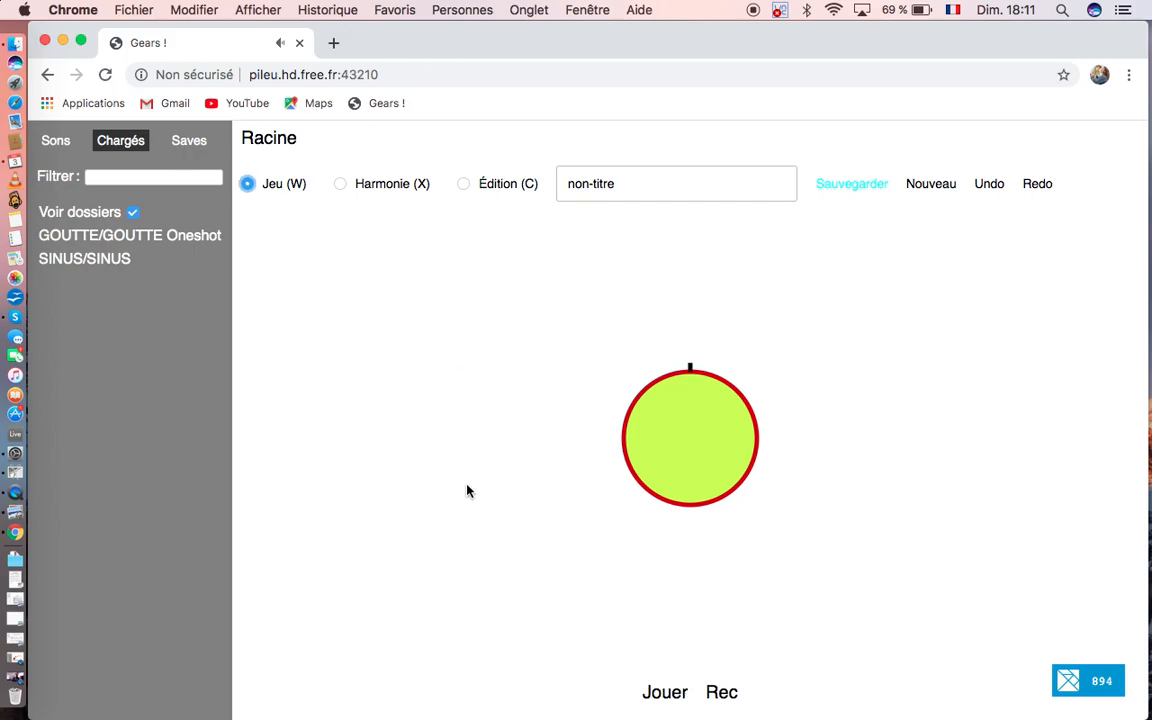
# Step: Duplicate the gear beside the original in Harmonie mode and select the harmonic link between the two gears
pyautogui.click(340, 184)
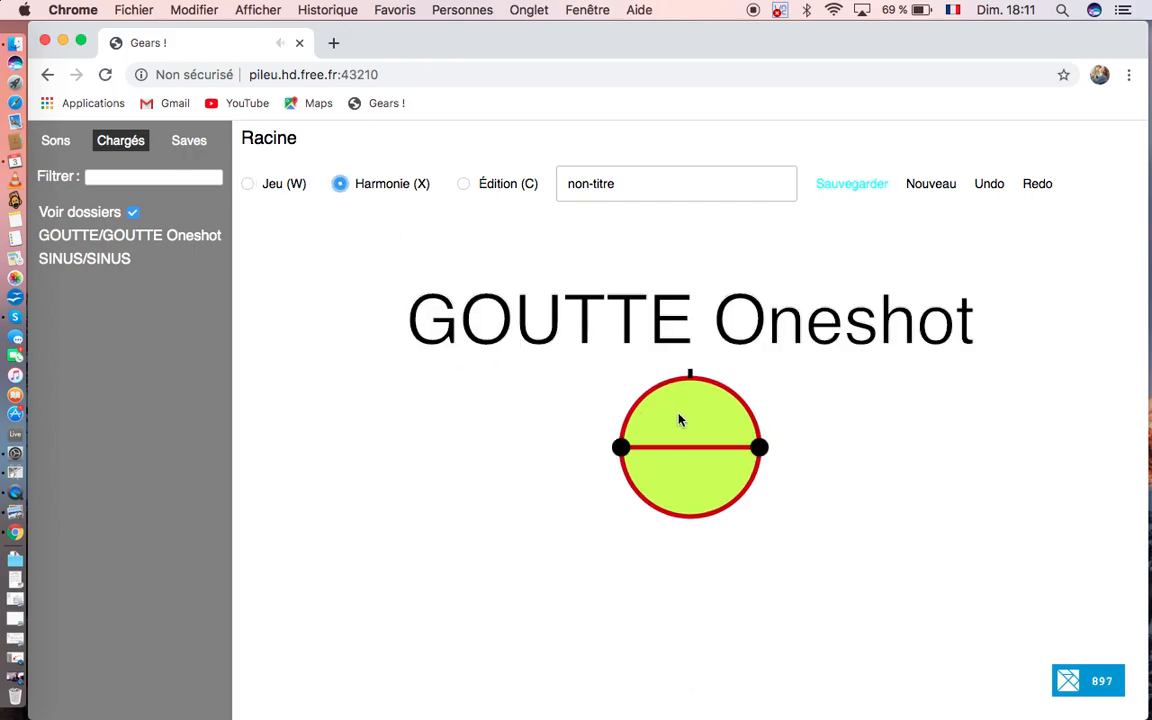
pyautogui.click(679, 420)
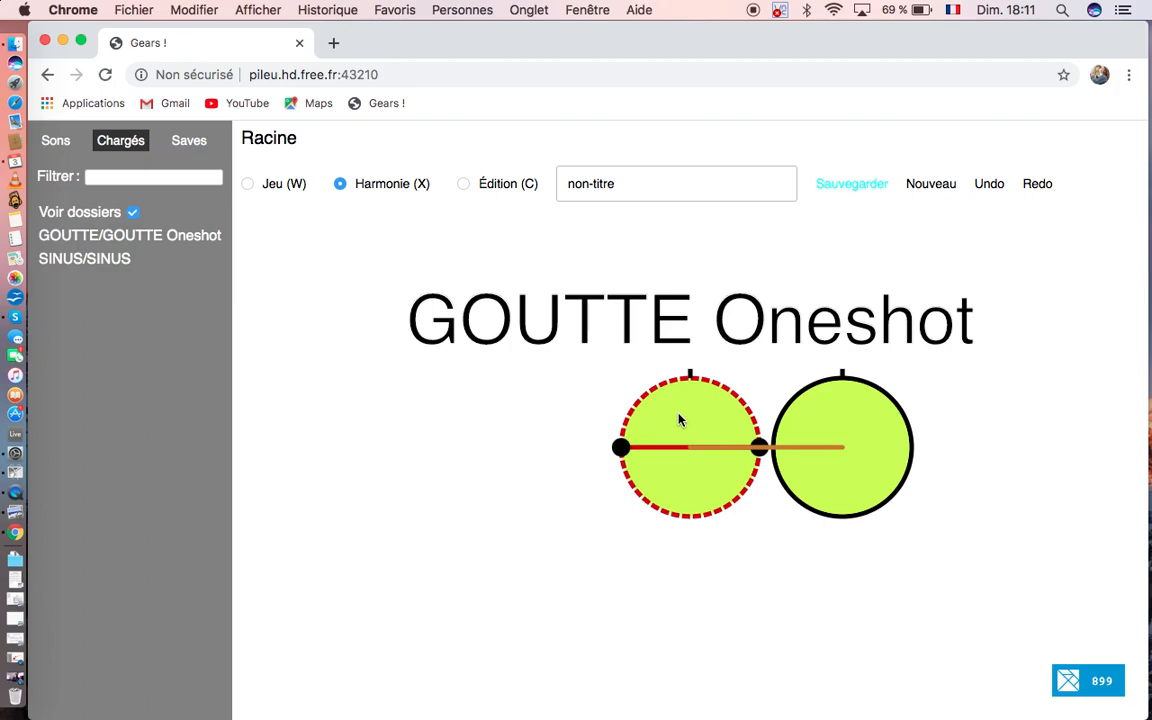
pyautogui.moveTo(692, 426); pyautogui.dragTo(846, 450)
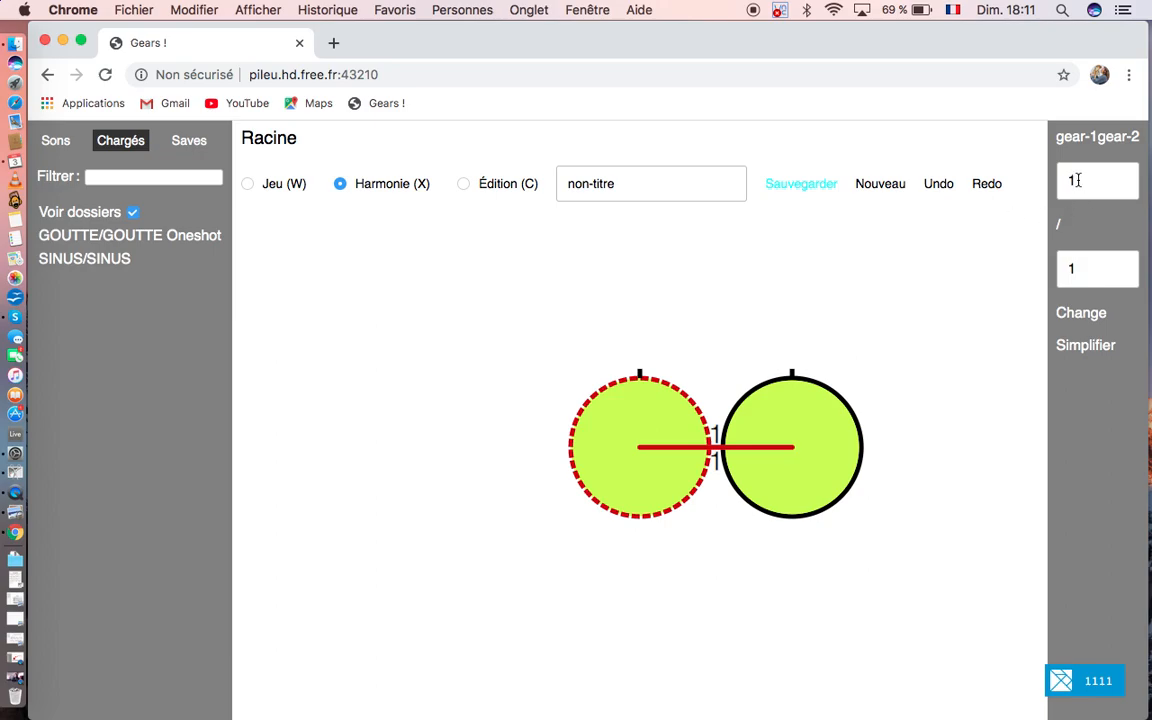
# Step: Set the ratio of the link between gear-1 and gear-2 to 1/2
pyautogui.click(1073, 268)
pyautogui.moveTo(1073, 268); pyautogui.dragTo(1062, 268)
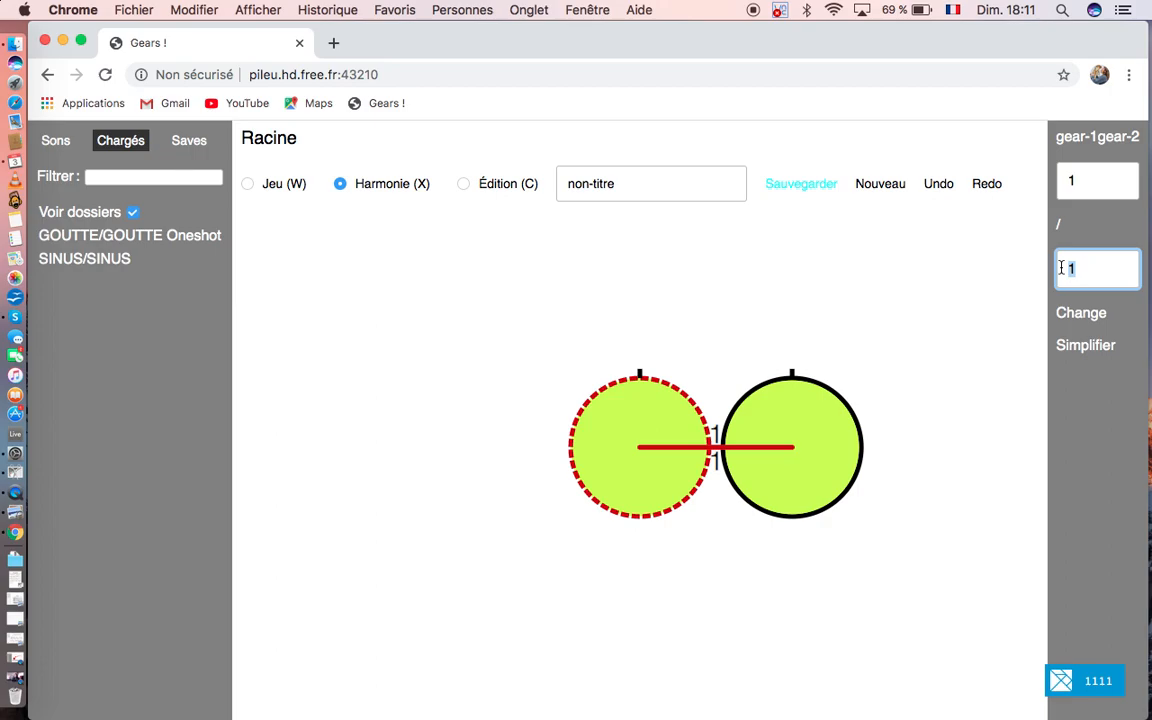
pyautogui.write('2')
pyautogui.click(1081, 313)
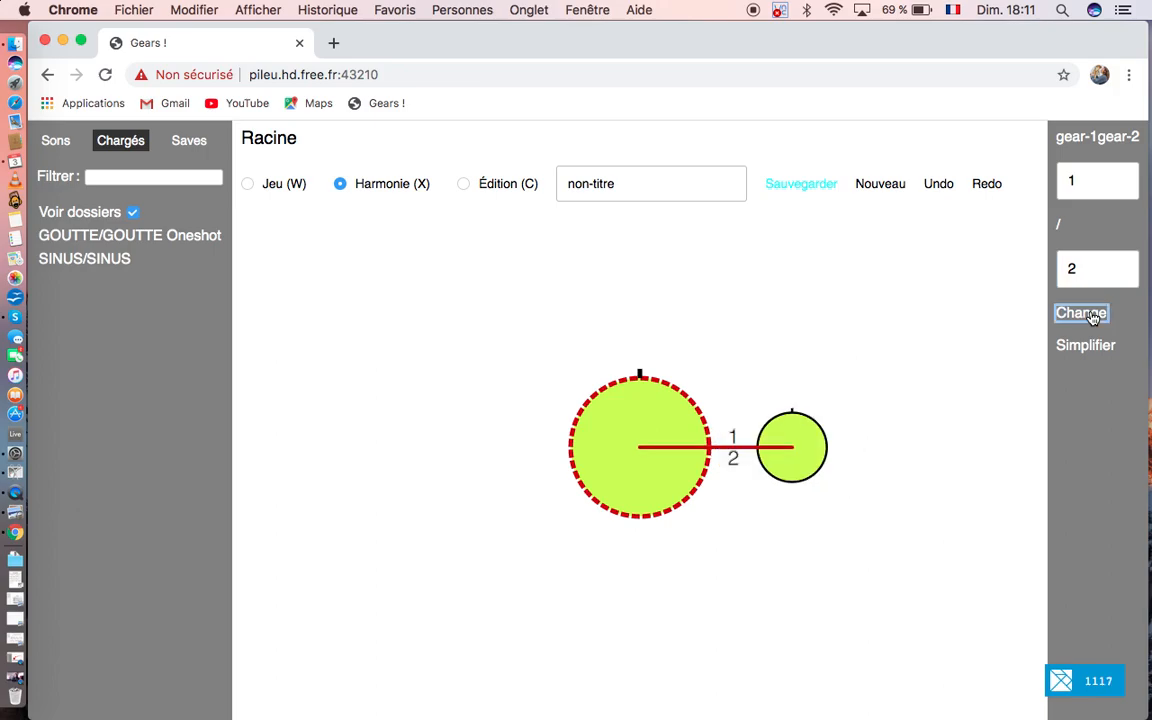
# Step: Connect the large gear to the half-size gear with a belt in Jeu mode
pyautogui.click(248, 186)
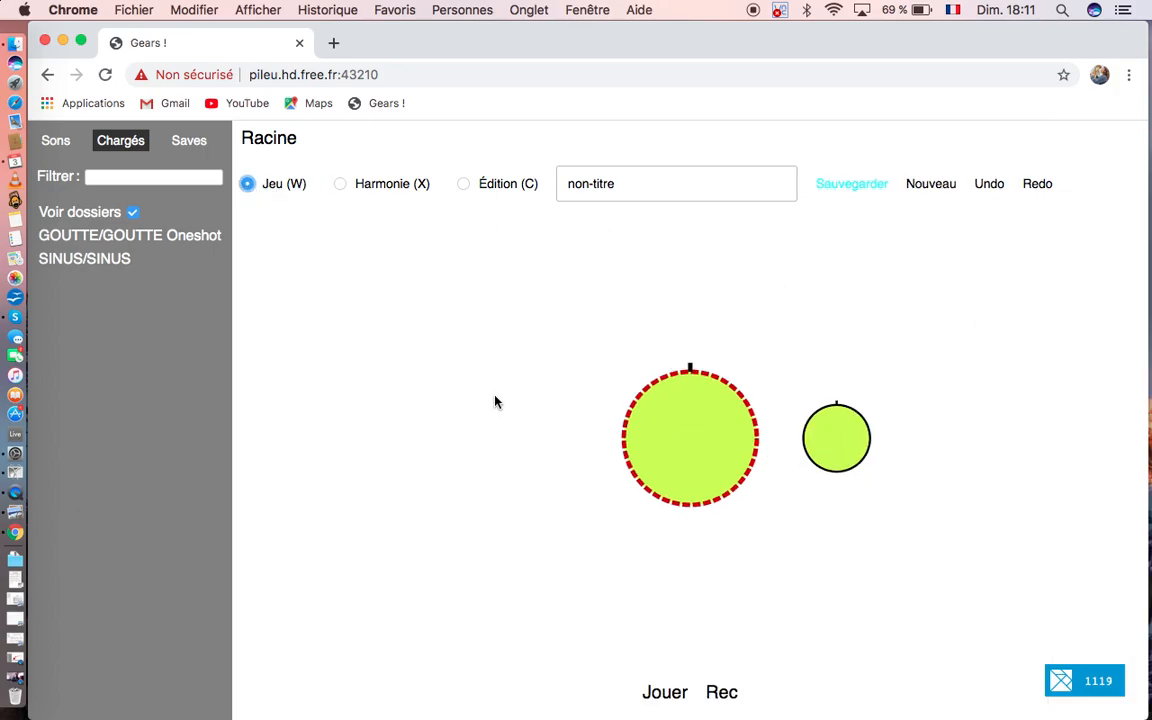
pyautogui.click(693, 441)
pyautogui.click(693, 441)
pyautogui.moveTo(693, 441); pyautogui.dragTo(827, 441)
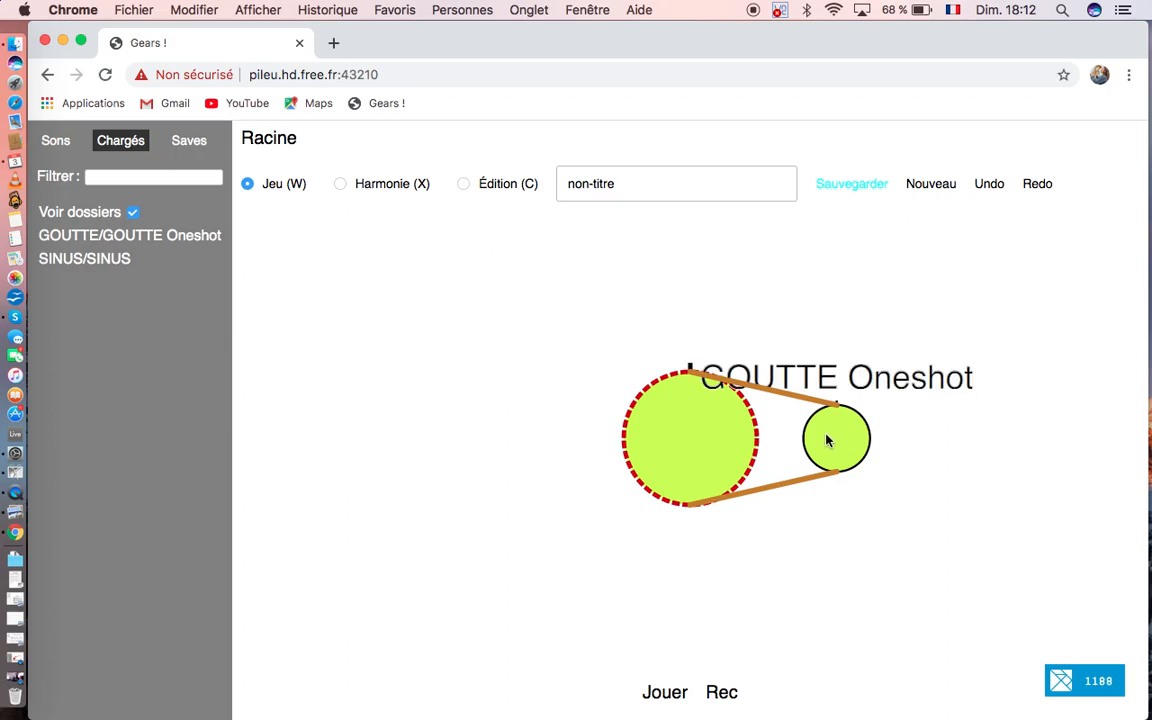
# Step: Play the two belted gears, mute and unmute the large one while listening, and stop playback
pyautogui.press('space')
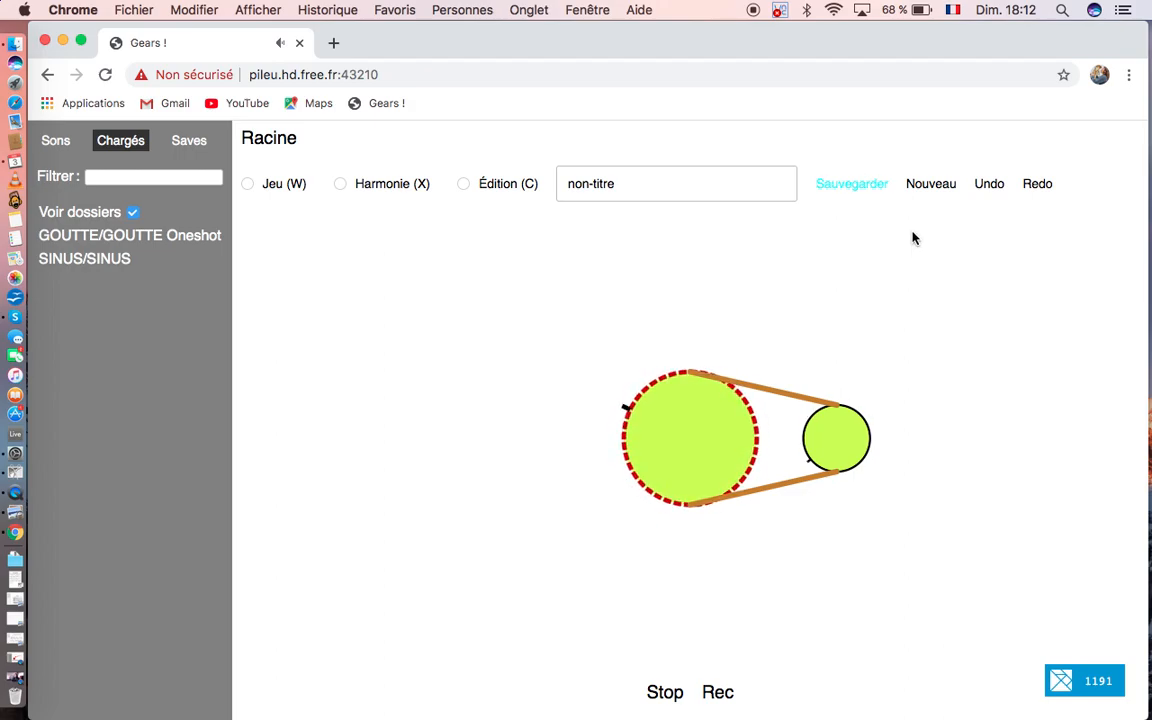
pyautogui.click(735, 405)
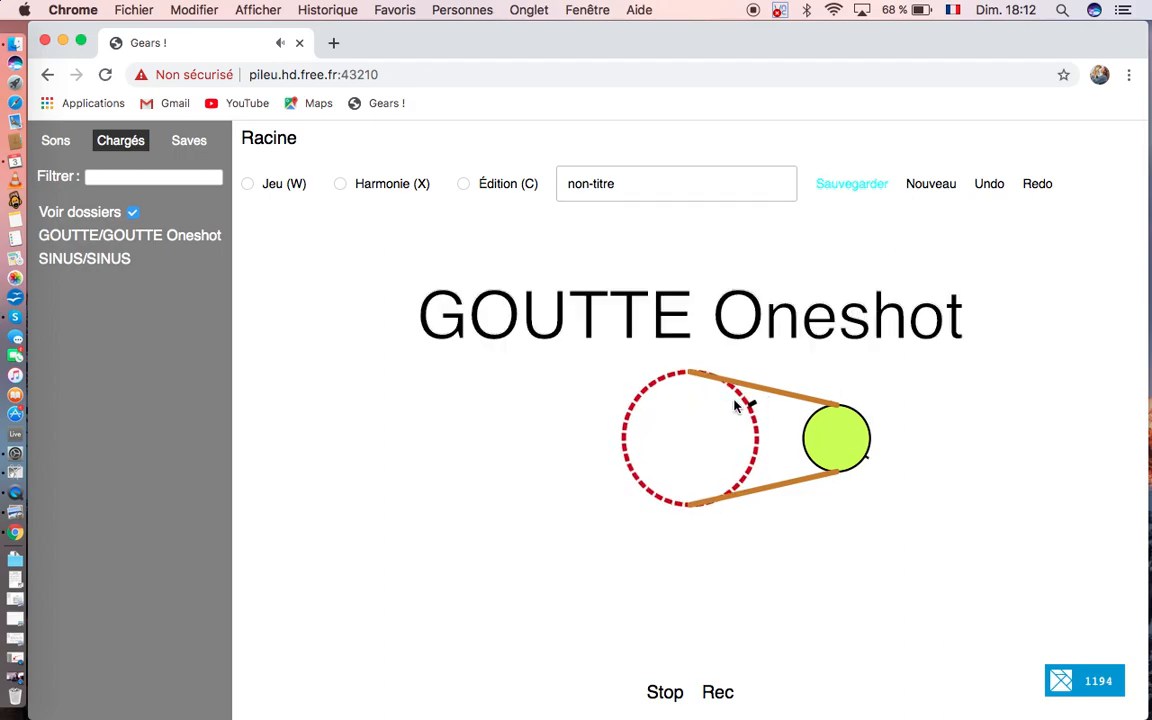
pyautogui.click(717, 419)
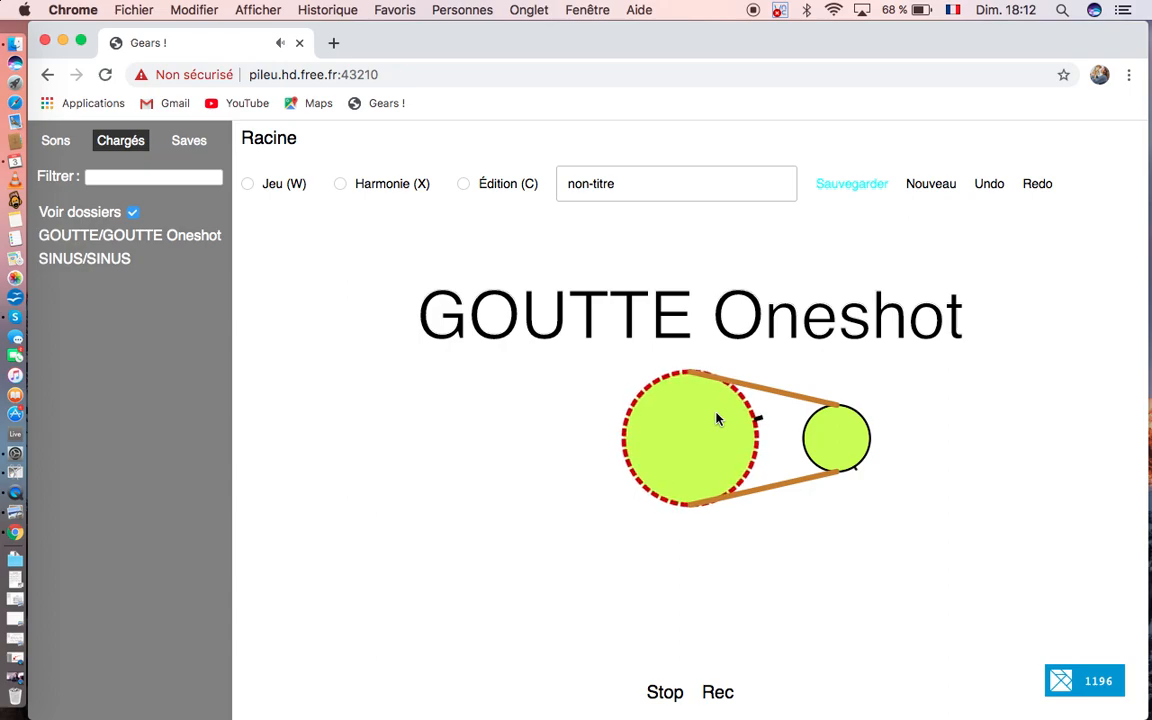
pyautogui.press('w')
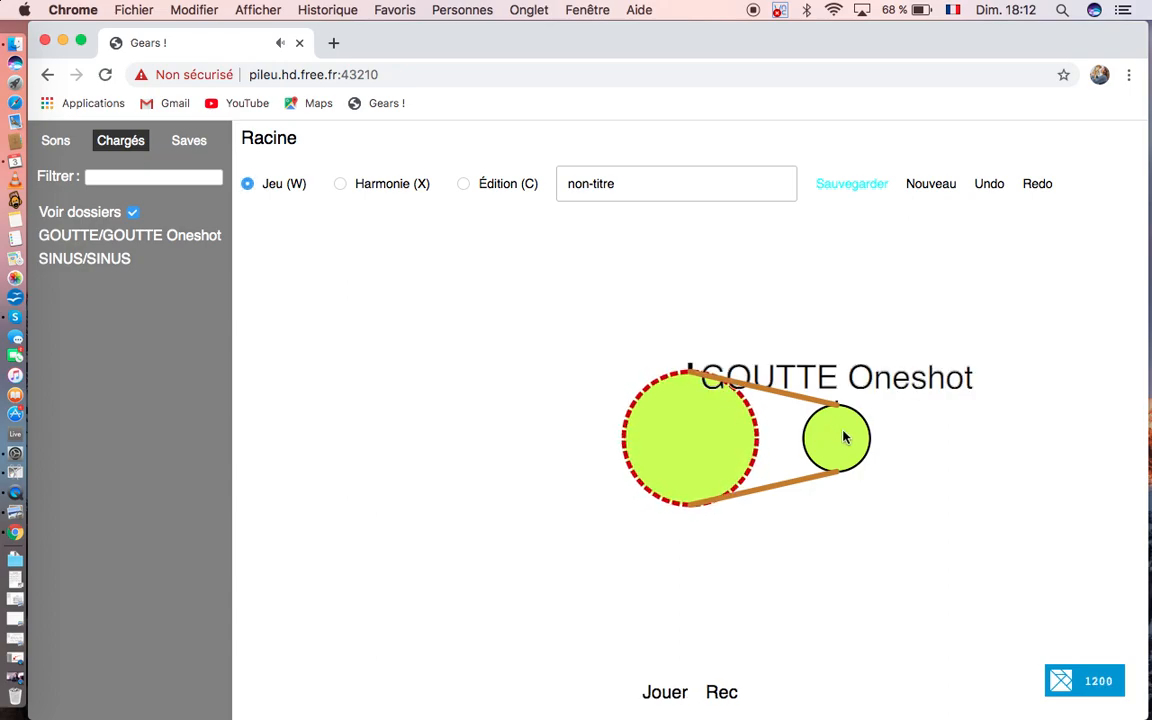
# Step: Duplicate the large gear above the pair in Harmonie mode and select the link from gear-1 to gear-3
pyautogui.click(341, 186)
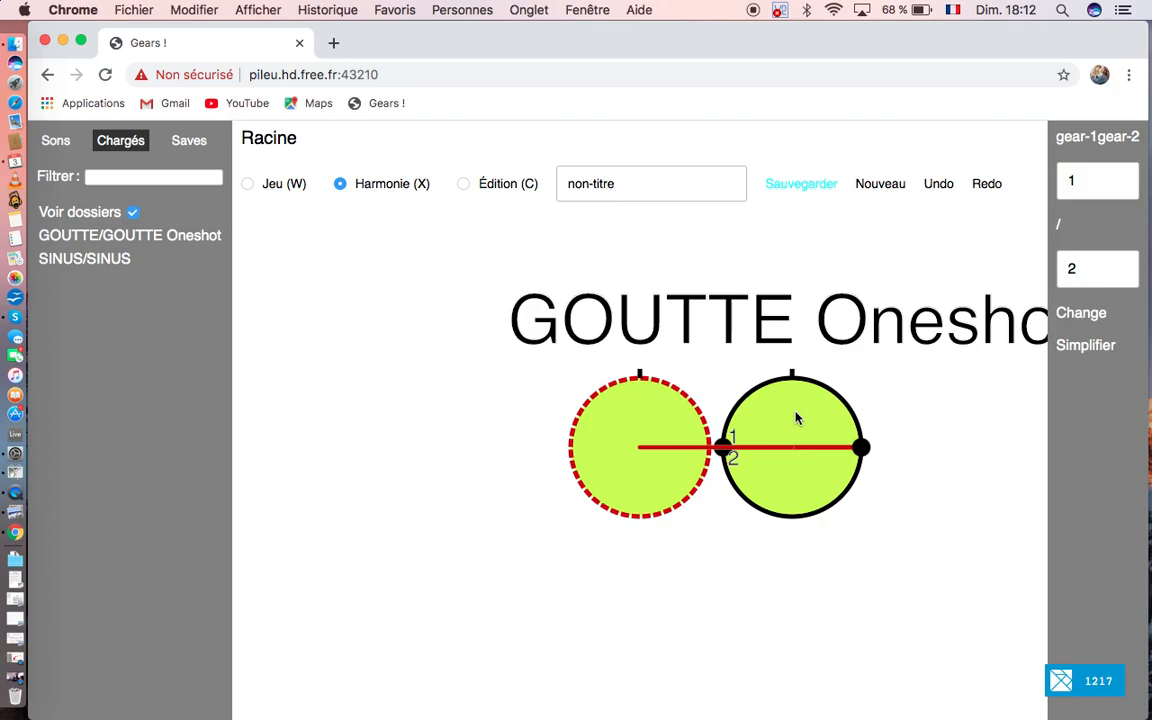
pyautogui.moveTo(795, 416); pyautogui.dragTo(736, 302)
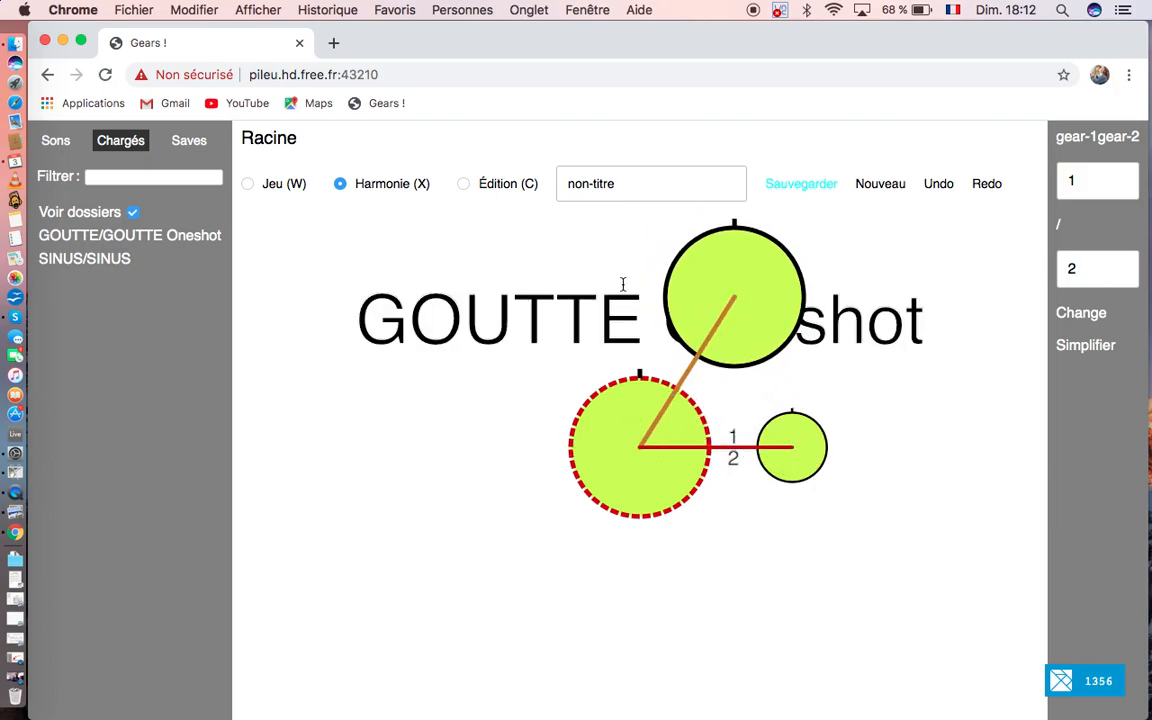
pyautogui.moveTo(737, 274); pyautogui.dragTo(736, 275)
pyautogui.moveTo(631, 429); pyautogui.dragTo(722, 275)
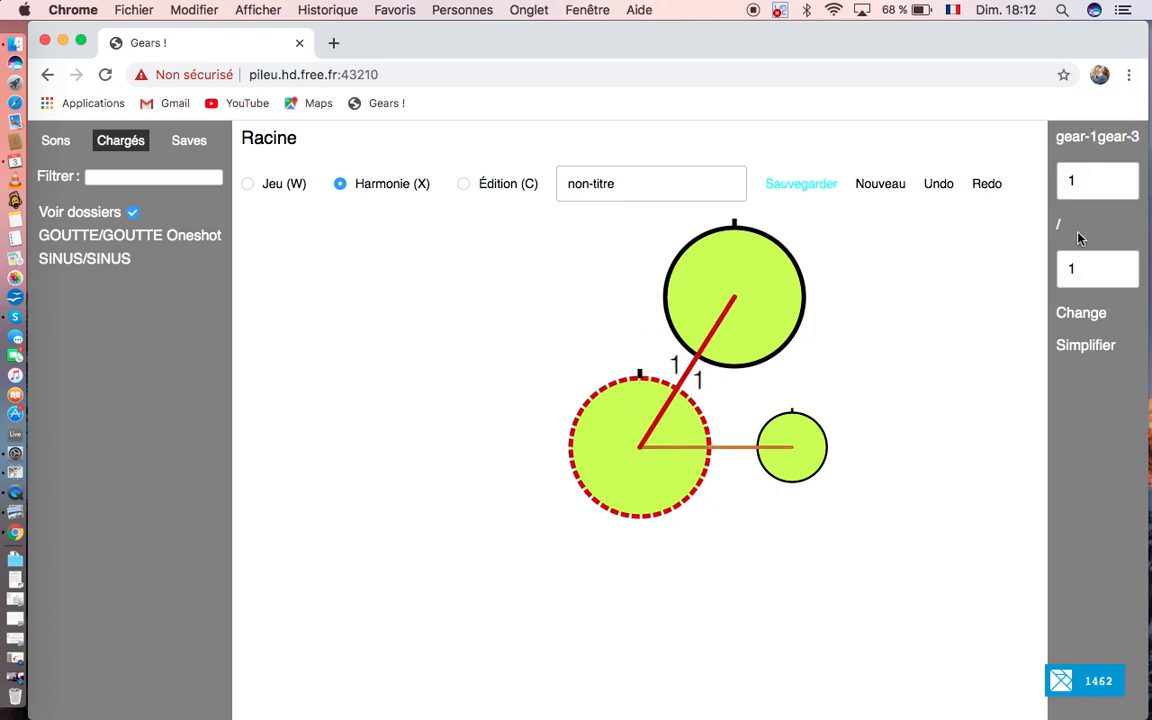
# Step: Set the ratio of the link between gear-1 and gear-3 to 1/3
pyautogui.moveTo(1078, 268); pyautogui.dragTo(1051, 270)
pyautogui.write('3')
pyautogui.click(1097, 314)
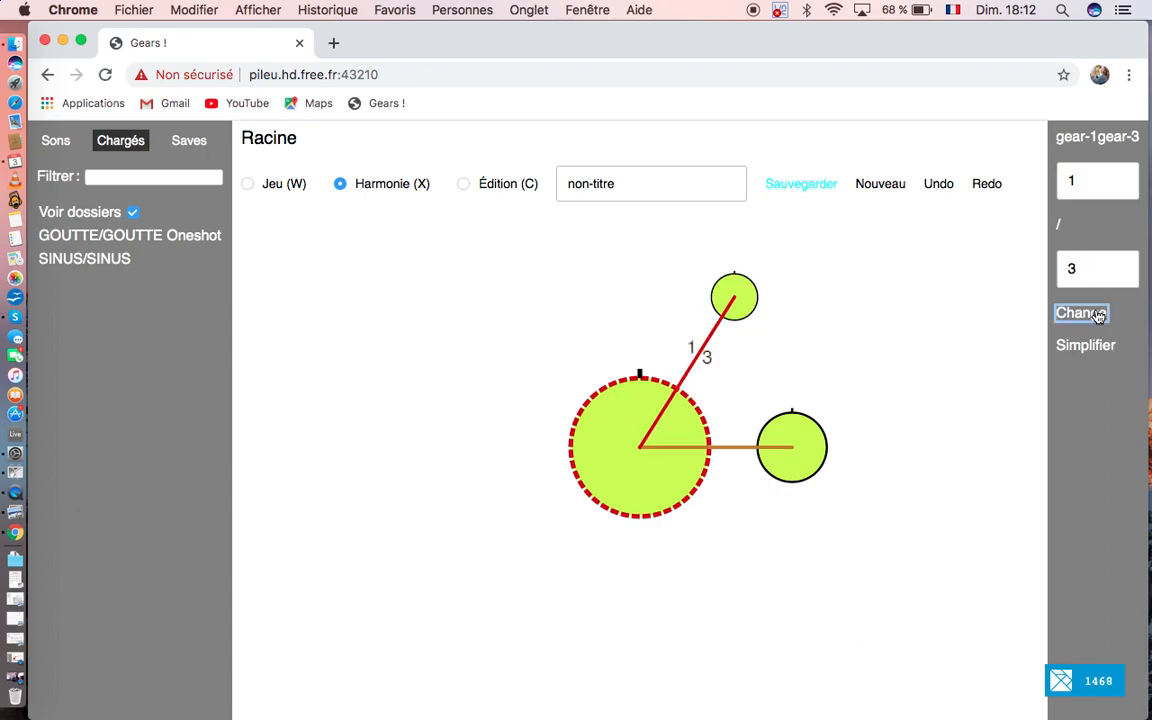
# Step: Belt the large gear to the smallest gear in Jeu mode and play the assembly, muting and unmuting the half-size gear
pyautogui.click(246, 186)
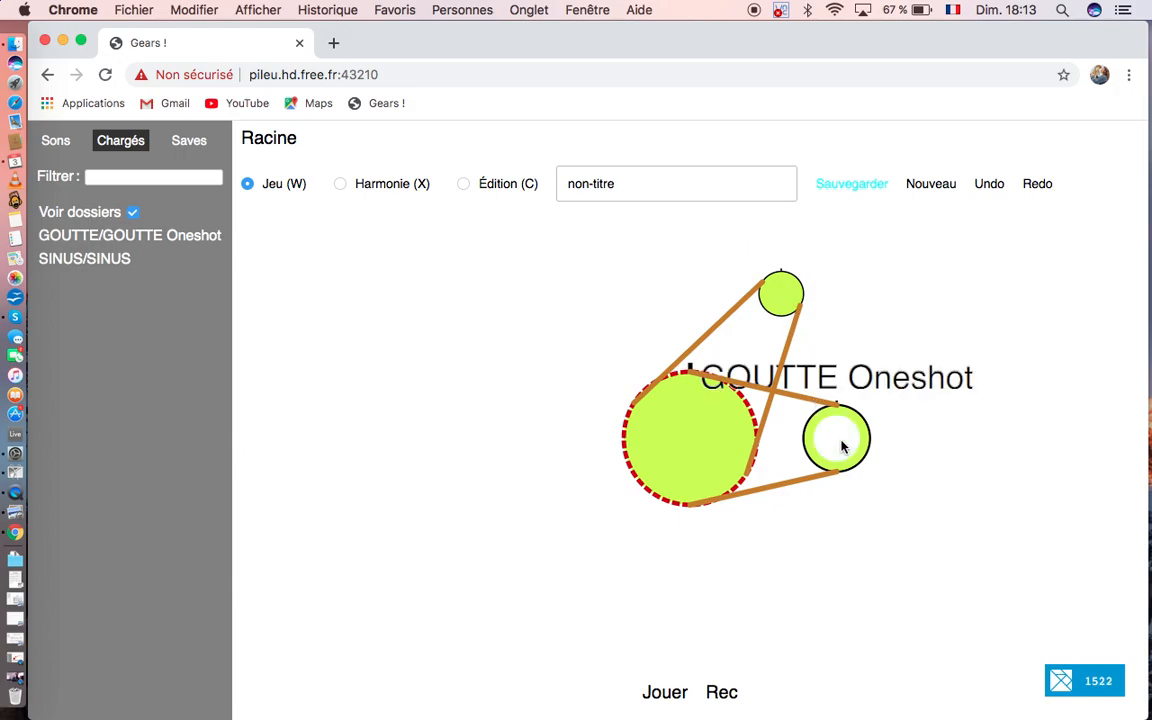
pyautogui.press('space')
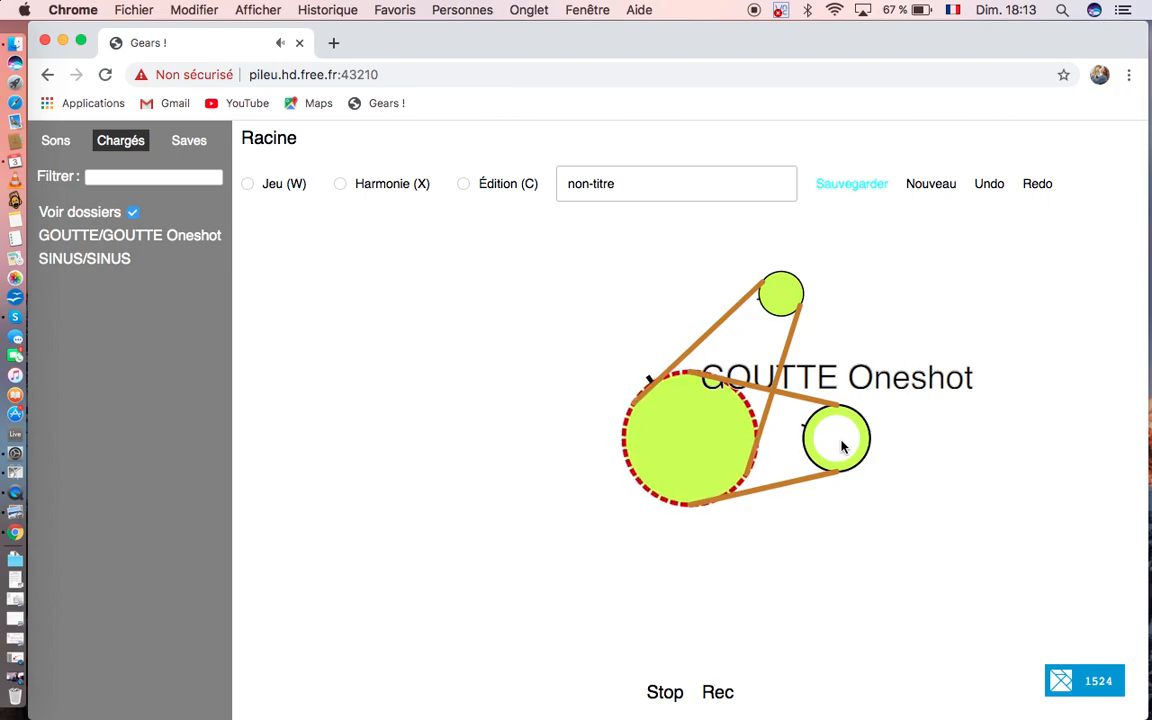
pyautogui.click(841, 446)
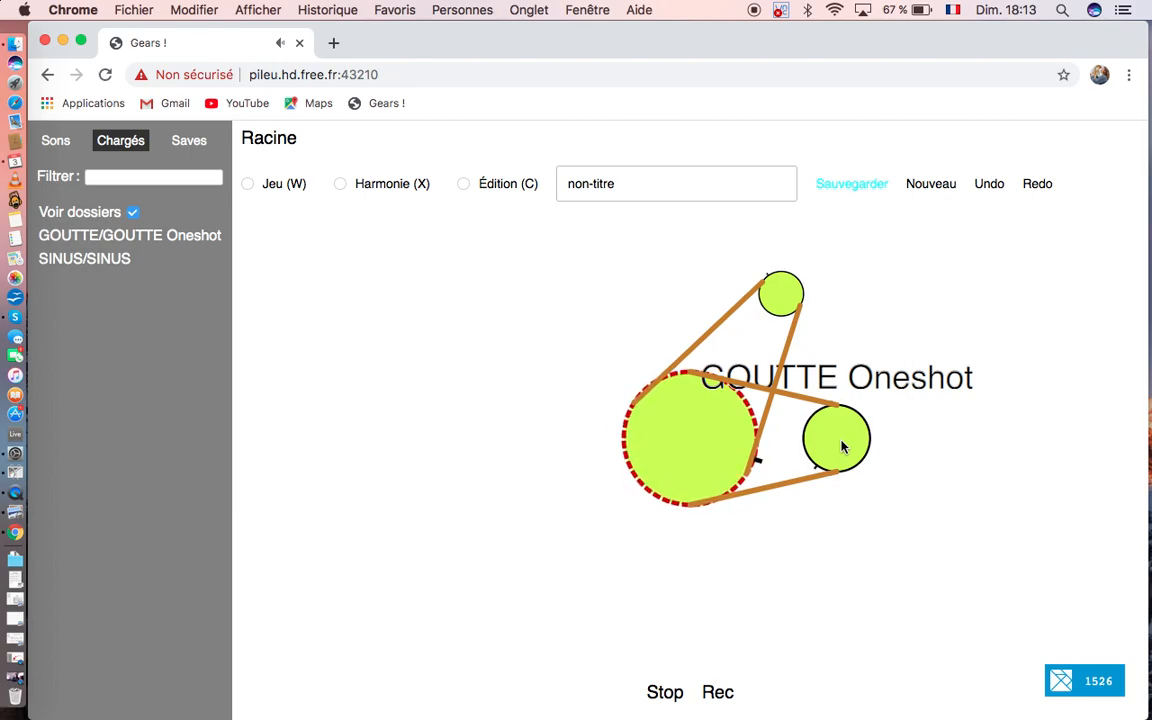
# Step: Stop playback and cut both belts connecting the large gear to the two smaller gears
pyautogui.press('w')
pyautogui.moveTo(816, 356); pyautogui.dragTo(776, 502)
pyautogui.moveTo(676, 305); pyautogui.dragTo(845, 356)
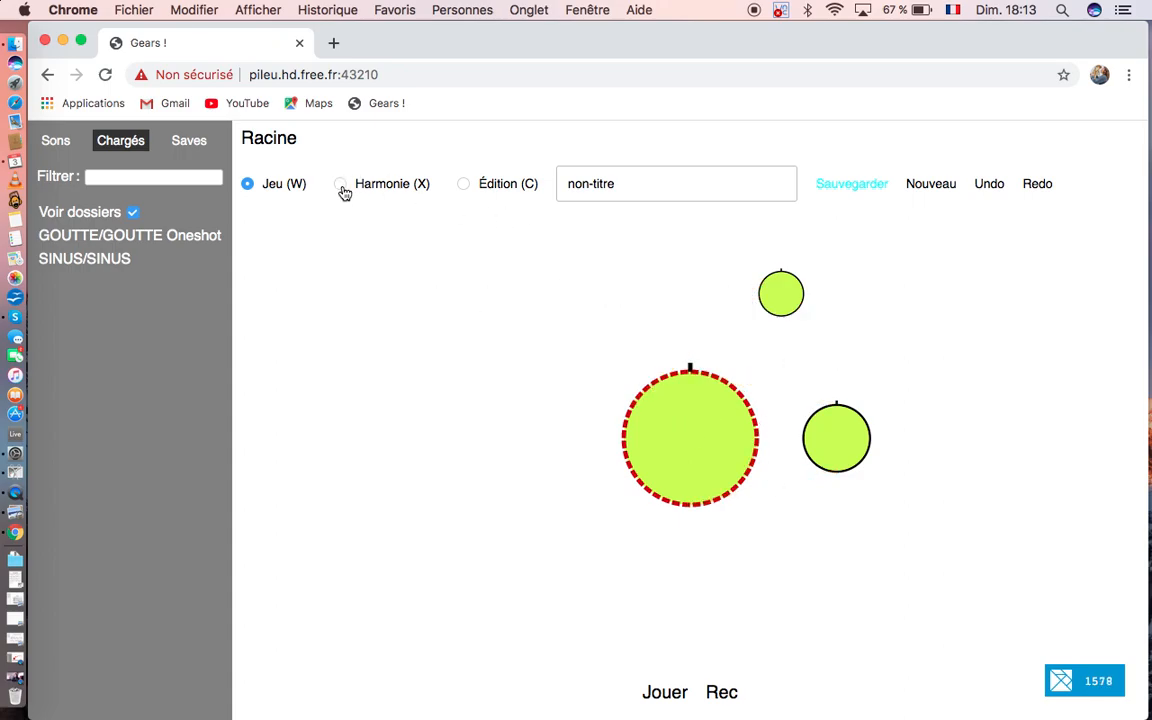
# Step: Duplicate the large gear up and to its left in Harmonie mode
pyautogui.click(341, 184)
pyautogui.click(630, 417)
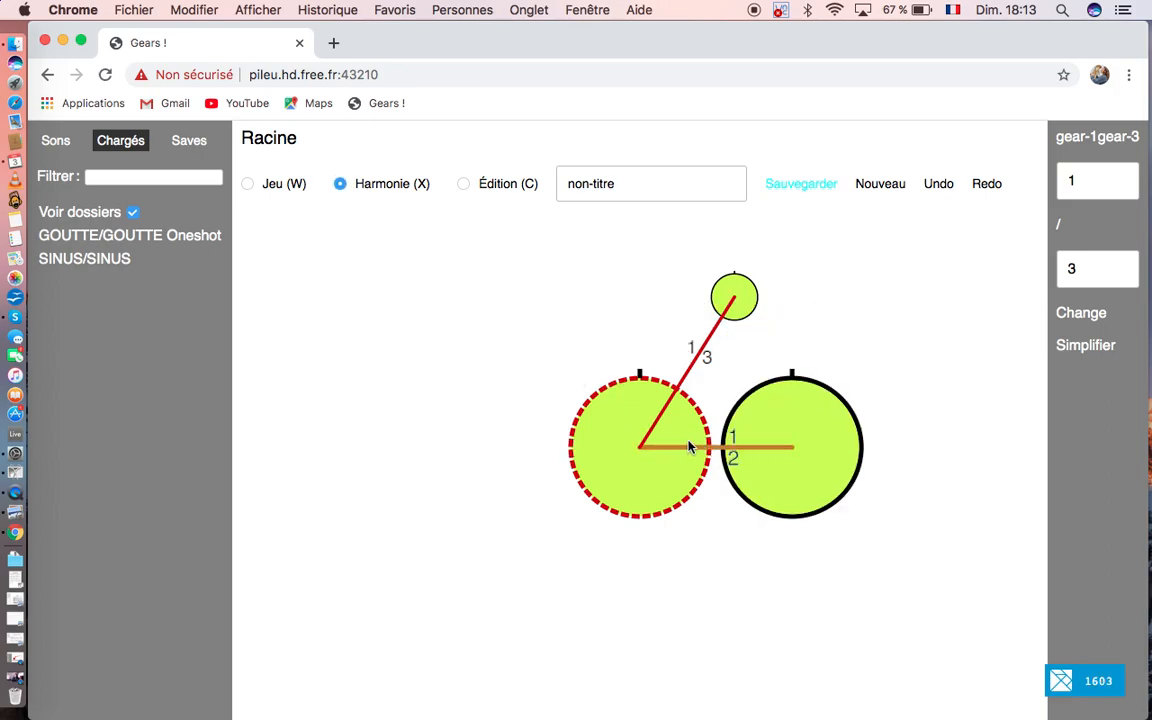
pyautogui.moveTo(645, 419); pyautogui.dragTo(478, 316)
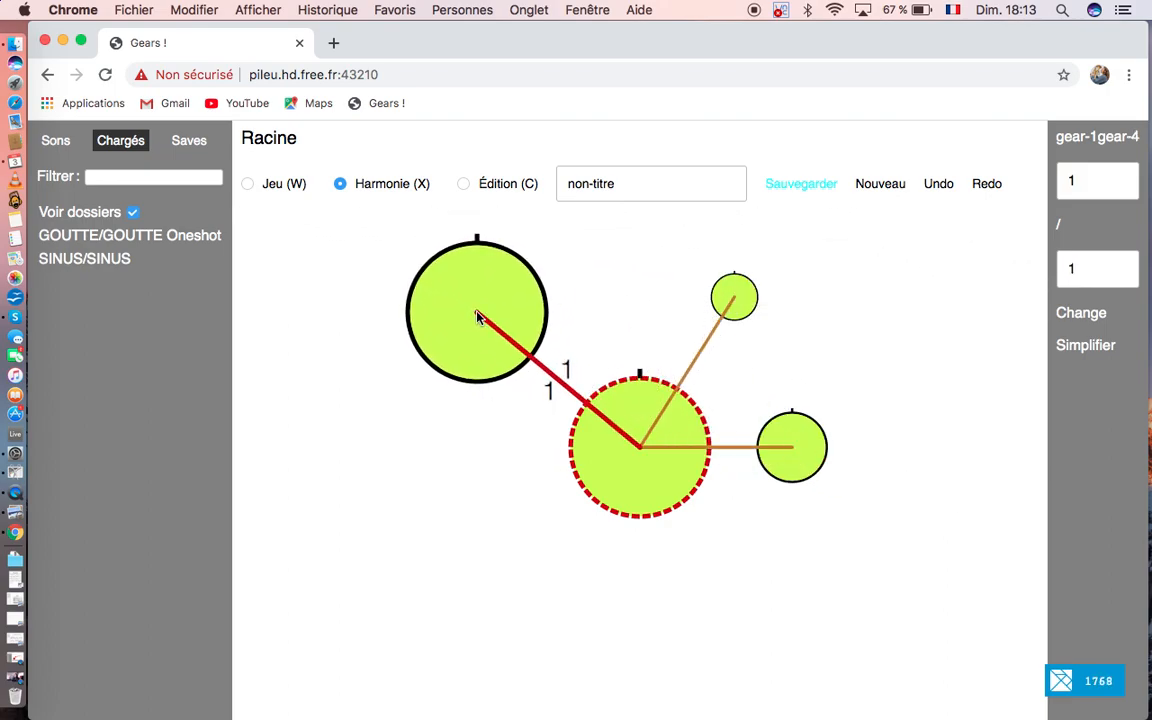
# Step: Set the ratio of the link between gear-1 and gear-4 to 3/5
pyautogui.click(1063, 178)
pyautogui.write('3')
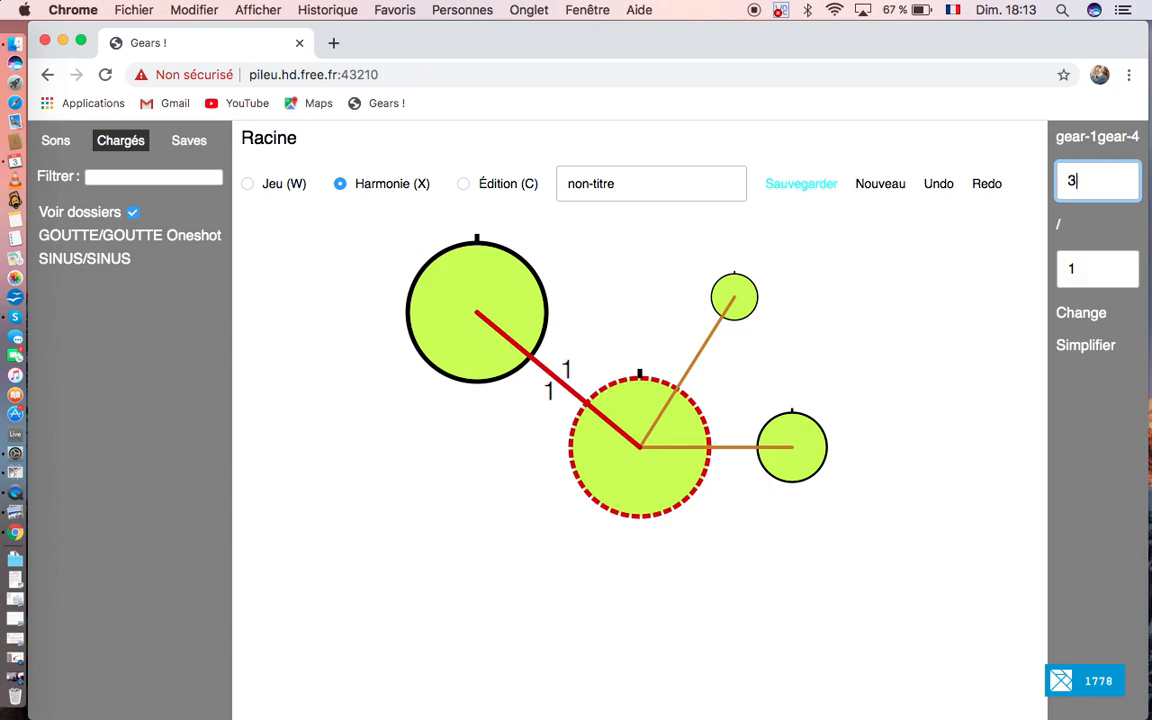
pyautogui.click(1082, 270)
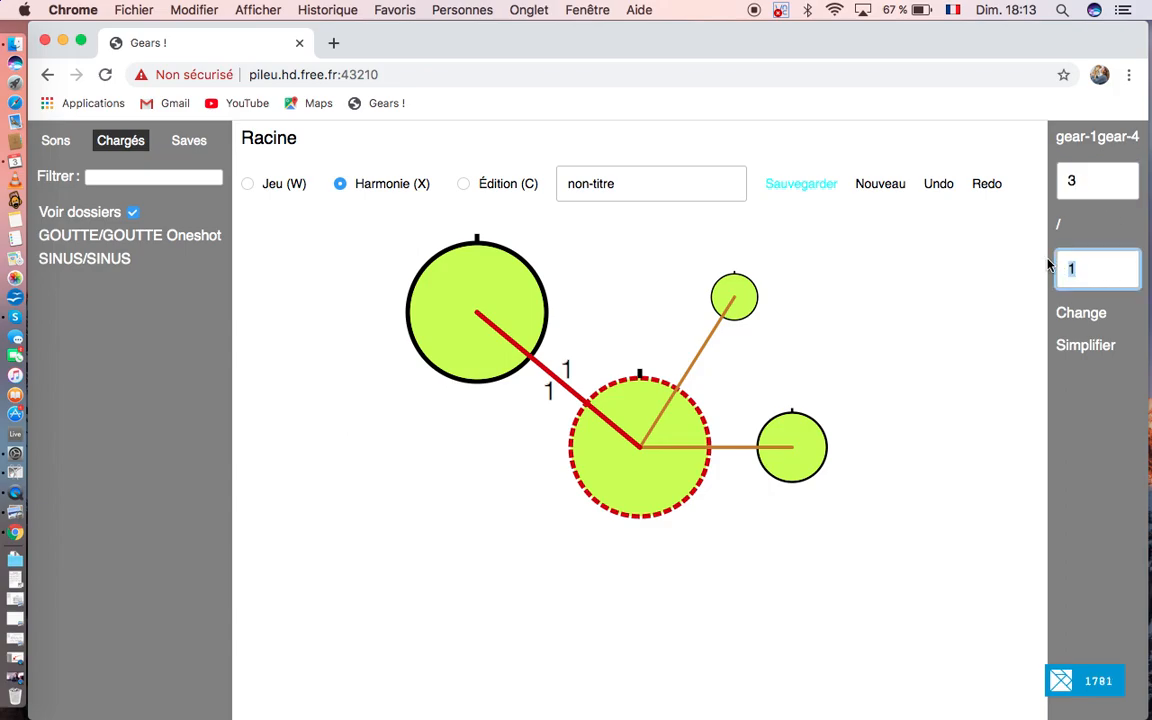
pyautogui.write('5')
pyautogui.click(1082, 313)
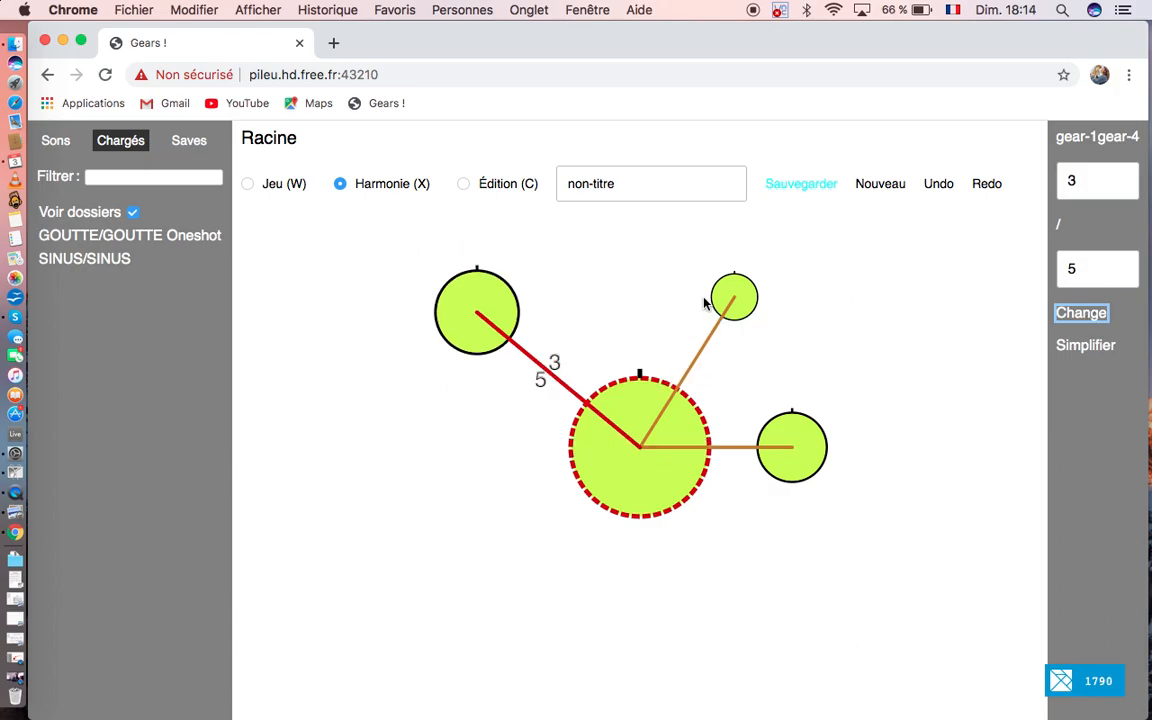
# Step: Belt the large gear to the new 3/5 gear in Jeu mode and start playback
pyautogui.click(247, 184)
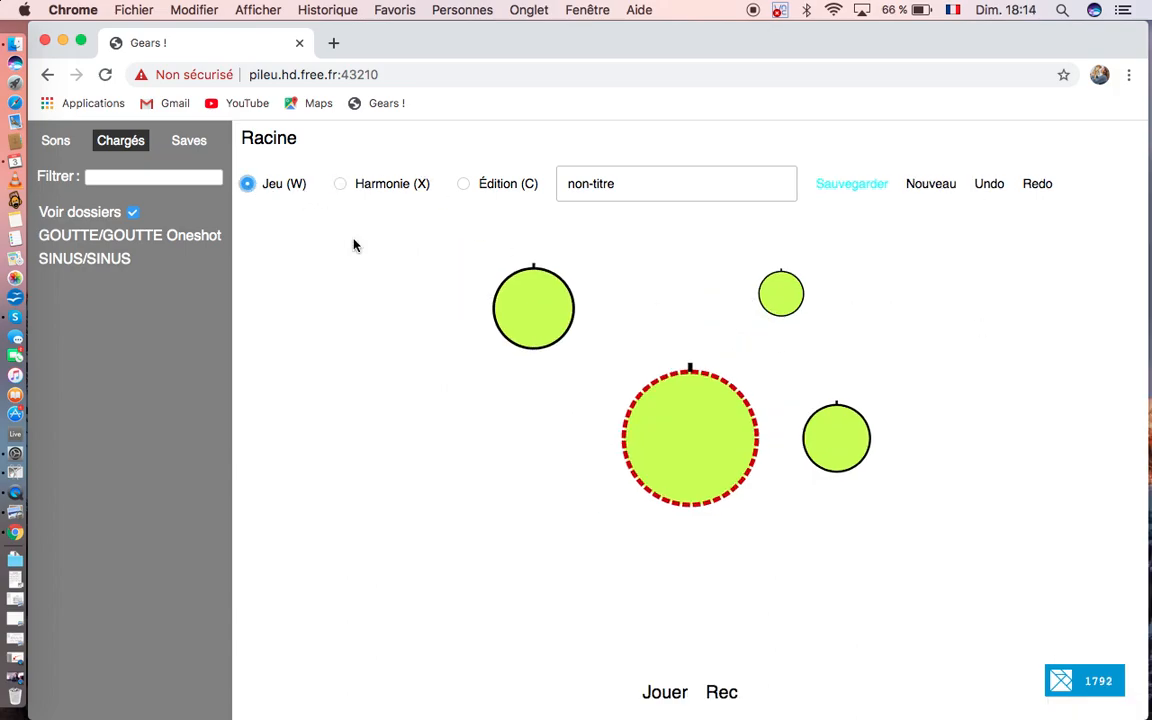
pyautogui.moveTo(694, 419); pyautogui.dragTo(545, 315)
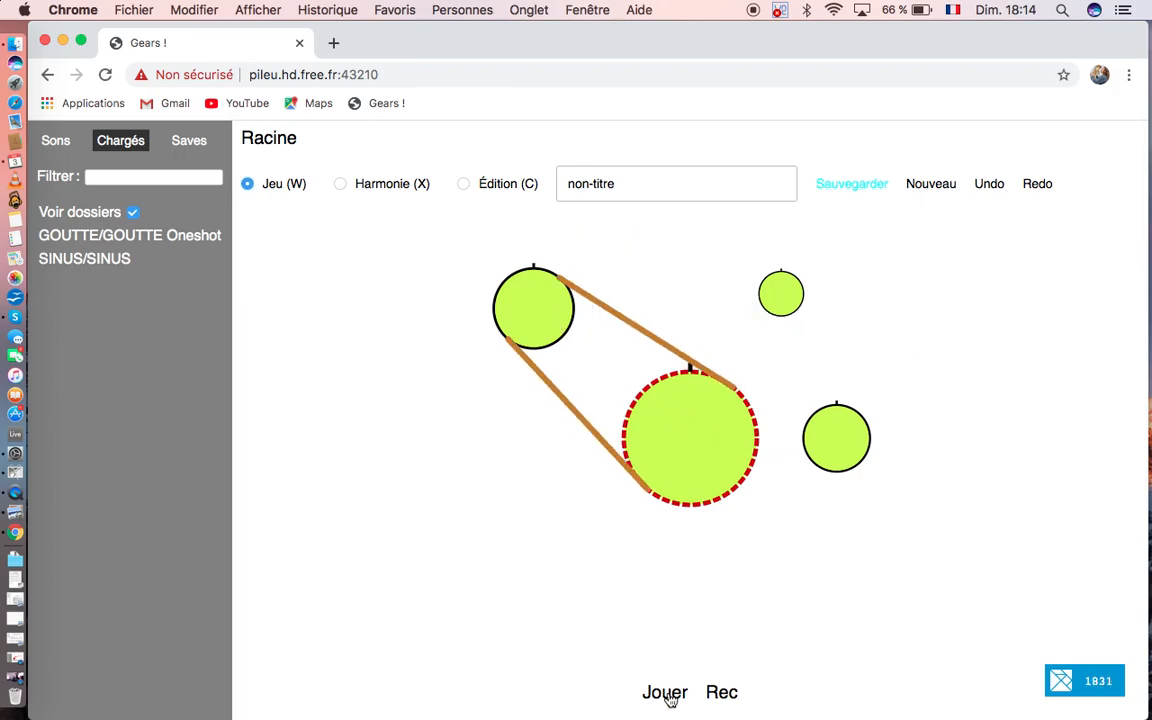
pyautogui.press('space')
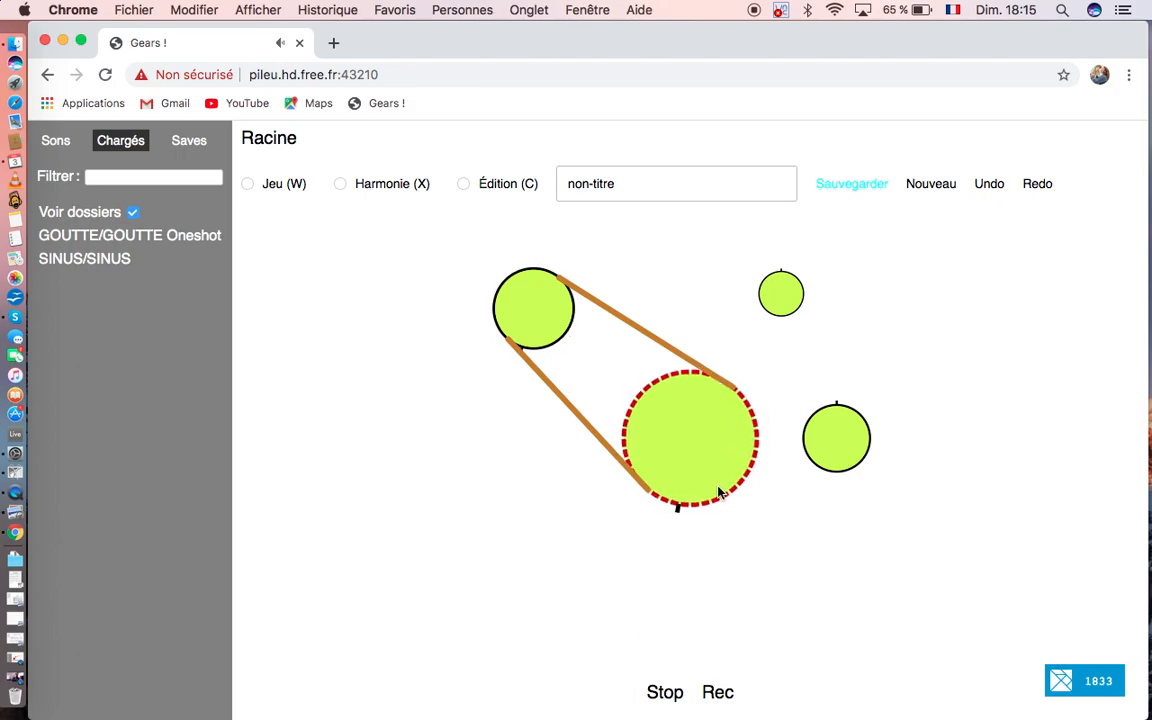
# Step: Belt the large gear to the smallest gear and to the half-size gear while playing, and stop playback in Jeu mode
pyautogui.moveTo(712, 438); pyautogui.dragTo(771, 286)
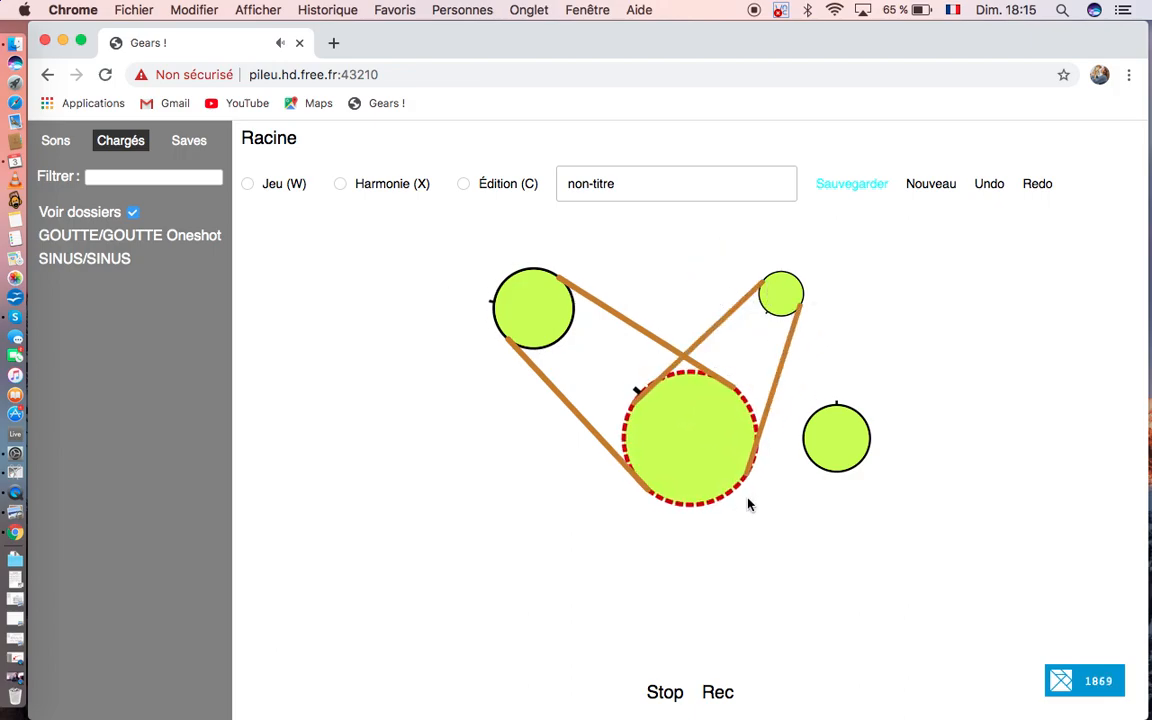
pyautogui.moveTo(700, 433); pyautogui.dragTo(835, 445)
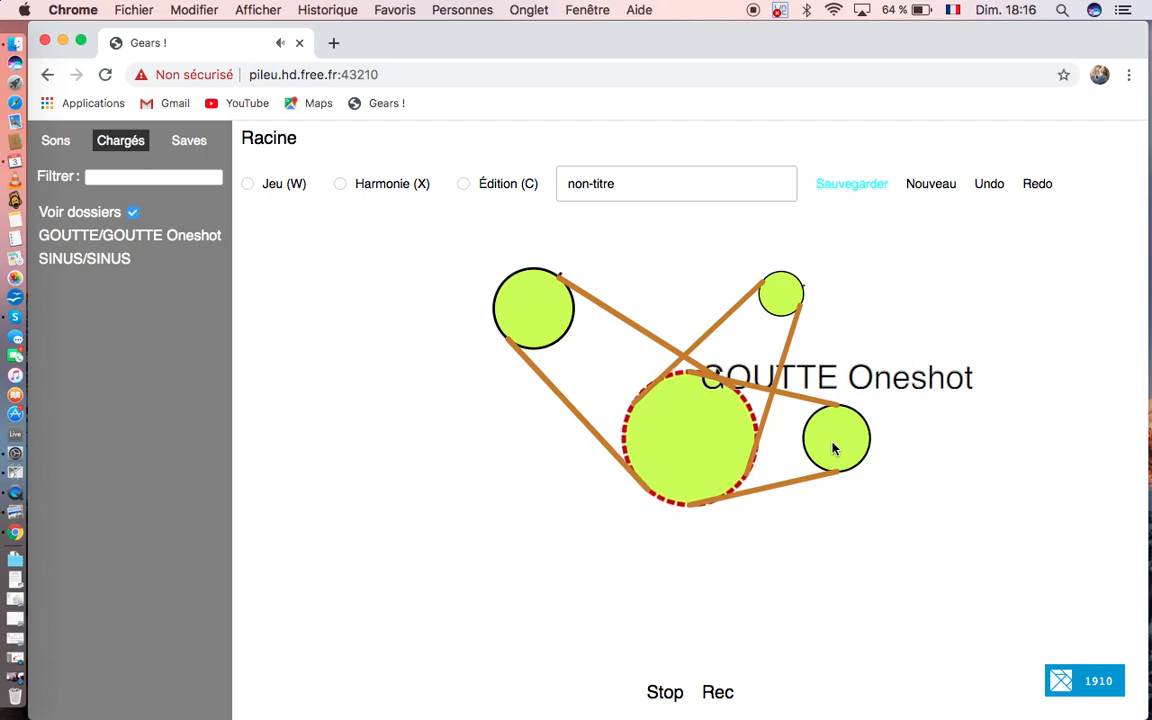
pyautogui.press('w')
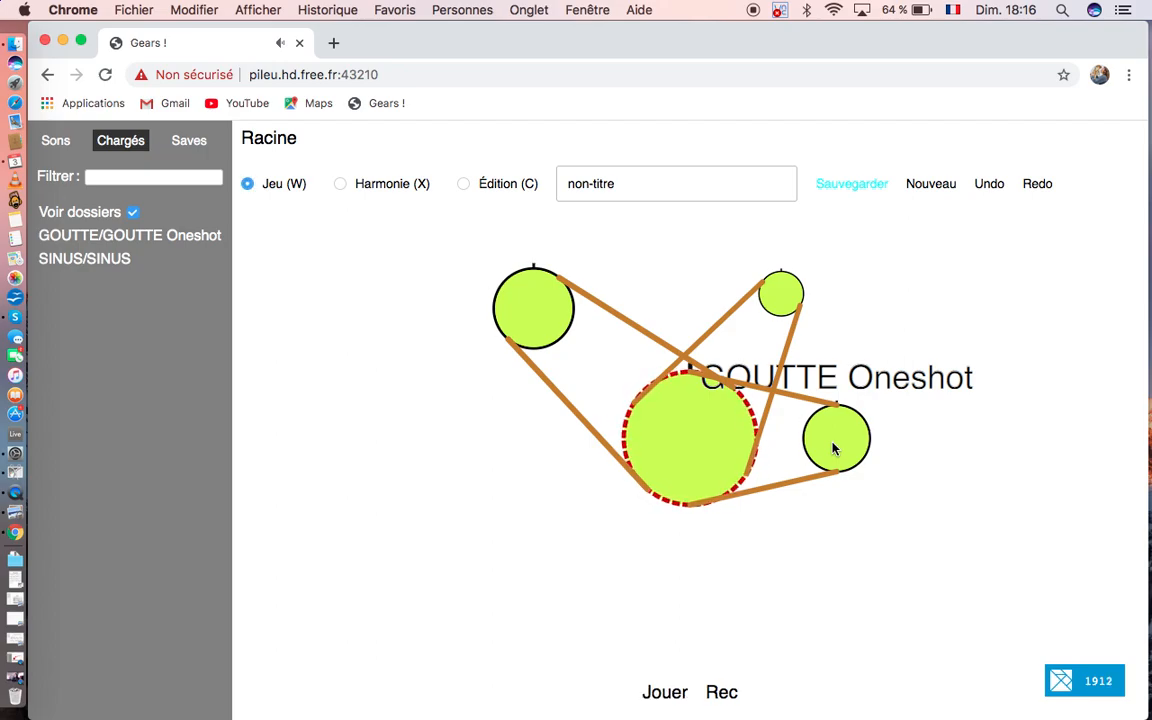